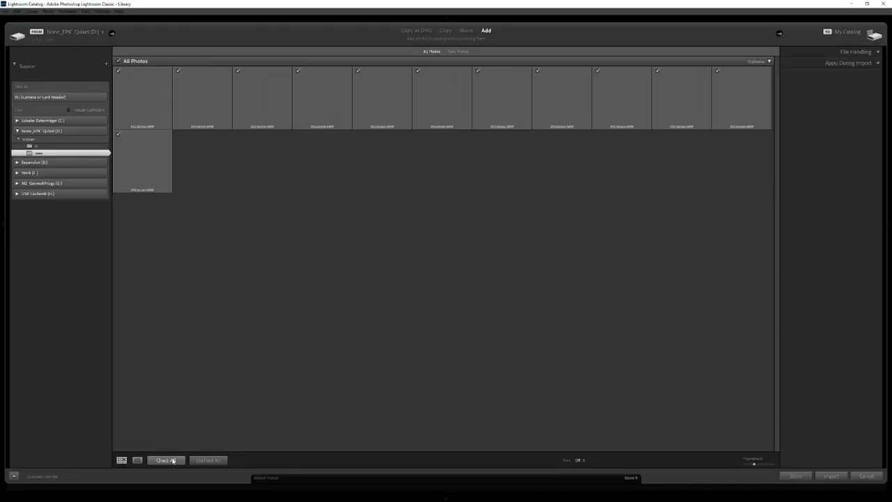
- Import the checked photos into the catalog and remove the first, completely black photo
{"action": "left_click", "coordinate": [830, 476]}
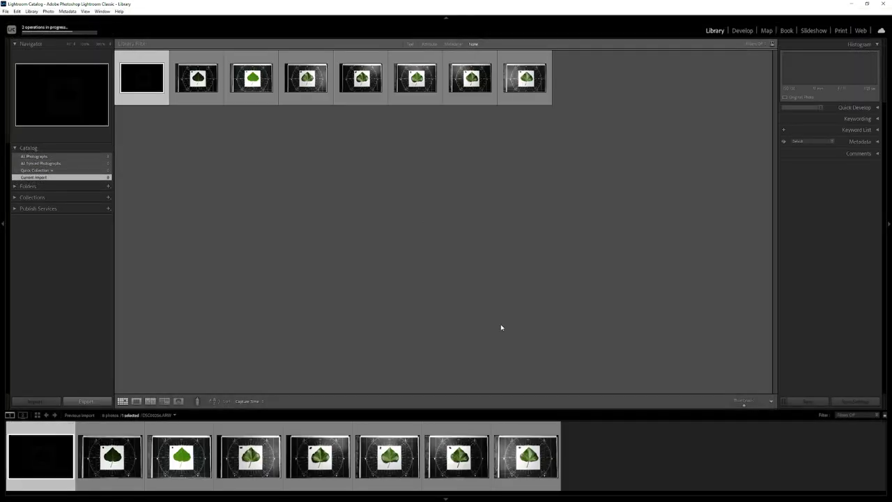
{"action": "right_click", "coordinate": [145, 82]}
{"action": "left_click", "coordinate": [195, 262]}
{"action": "key", "text": "Return"}
- Open the color checker photo for developing and set its white balance from the middle gray patch in the bottom row
{"action": "double_click", "coordinate": [697, 82]}
{"action": "key", "text": "d"}
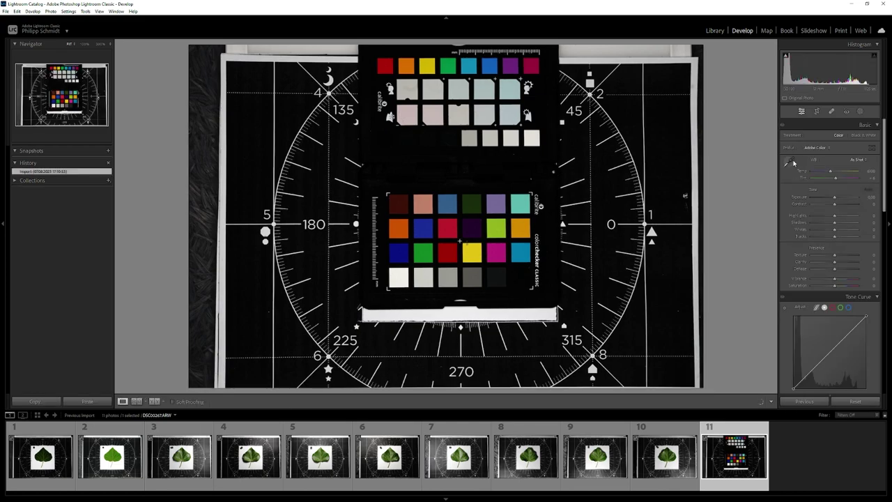
{"action": "key", "text": "w"}
{"action": "left_click", "coordinate": [450, 276]}
- Synchronize only the White Balance setting from the color checker photo to all photos, and check the result on photo 6
{"action": "key", "text": "ctrl+a"}
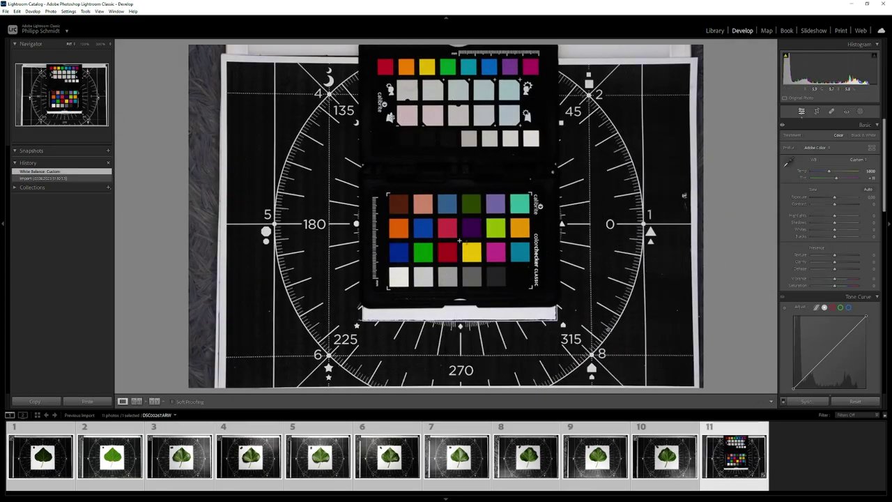
{"action": "left_click", "coordinate": [809, 402]}
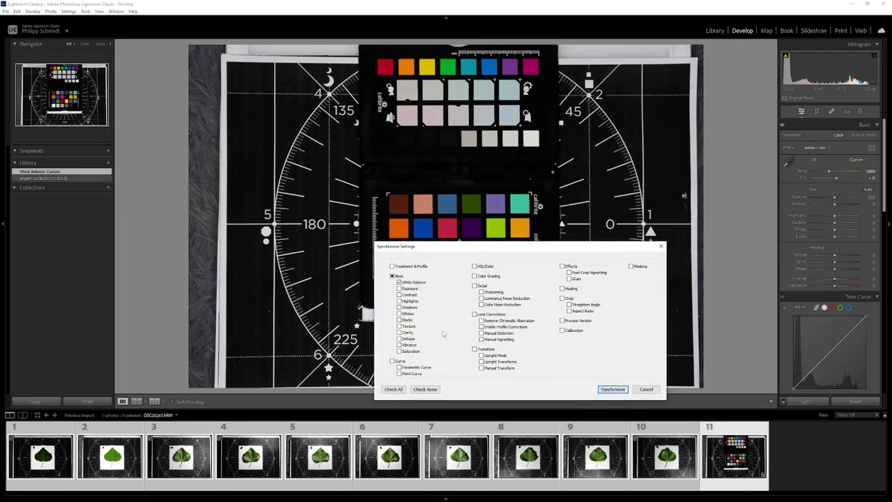
{"action": "left_click", "coordinate": [613, 389]}
{"action": "left_click", "coordinate": [388, 457]}
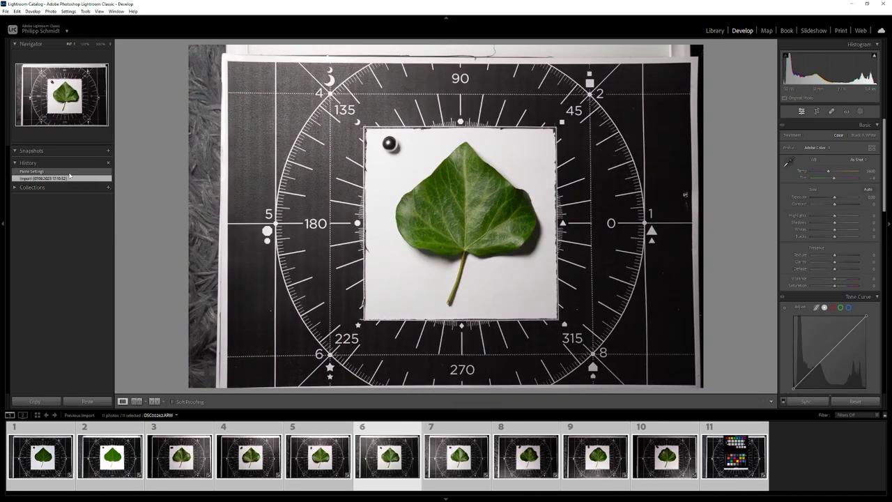
- Export all 11 photos to a subfolder of the IvyScan folder on the D: drive
{"action": "left_click", "coordinate": [318, 457]}
{"action": "right_click", "coordinate": [309, 461]}
{"action": "left_click", "coordinate": [439, 308]}
{"action": "left_click", "coordinate": [551, 244]}
{"action": "left_click", "coordinate": [371, 361]}
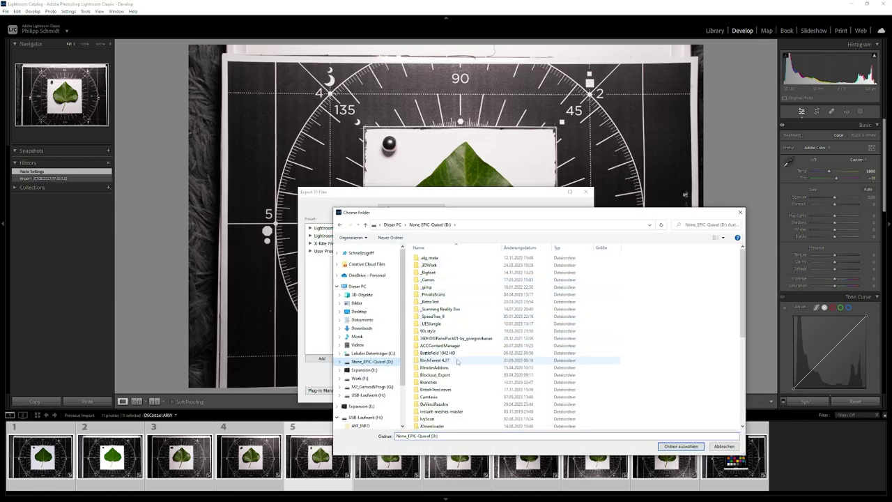
{"action": "scroll", "coordinate": [458, 365], "scroll_direction": "down", "scroll_amount": 1}
{"action": "double_click", "coordinate": [446, 403]}
{"action": "double_click", "coordinate": [440, 258]}
{"action": "left_click", "coordinate": [681, 446]}
{"action": "left_click", "coordinate": [537, 391]}
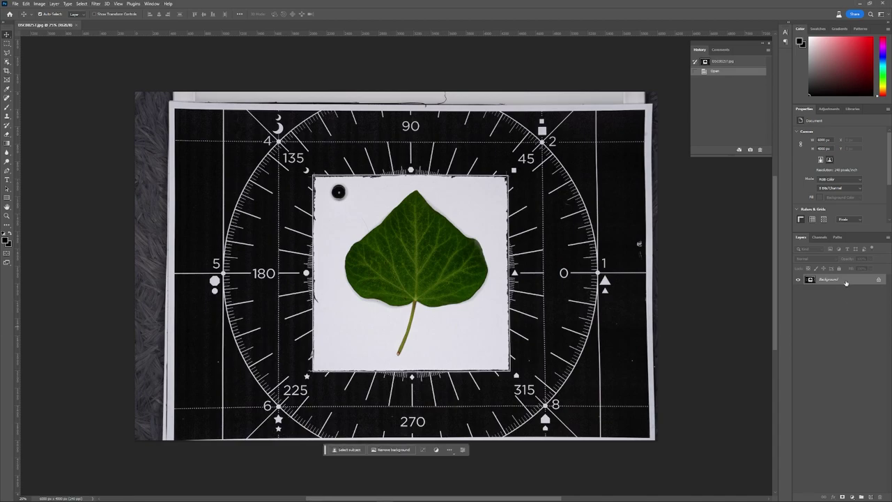
- In Photoshop, convert the Background of DSC00257.jpg to a regular layer and select only the leaf with Object Selection
{"action": "key", "text": "ctrl+0"}
{"action": "double_click", "coordinate": [847, 283]}
{"action": "key", "text": "Return"}
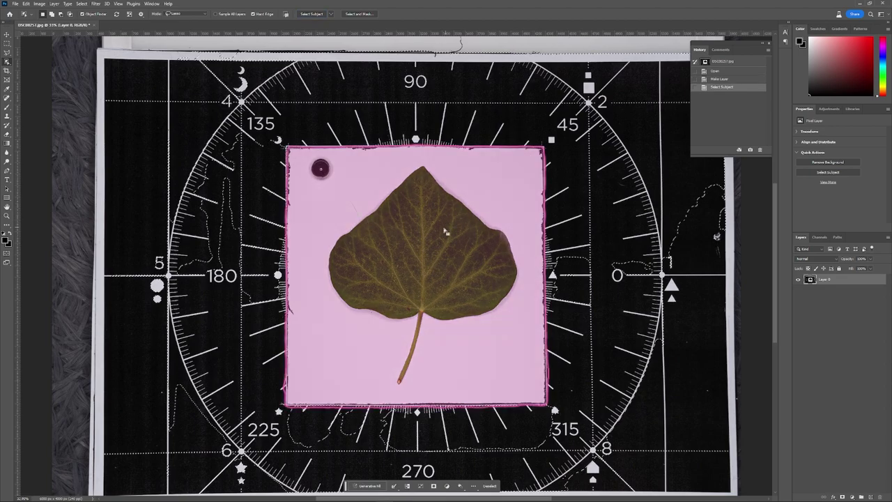
{"action": "key", "text": "ctrl+d"}
{"action": "mouse_move", "coordinate": [380, 206]}
{"action": "left_mouse_down"}
{"action": "mouse_move", "coordinate": [411, 161]}
{"action": "mouse_move", "coordinate": [472, 200]}
{"action": "mouse_move", "coordinate": [530, 294]}
{"action": "mouse_move", "coordinate": [456, 331]}
{"action": "mouse_move", "coordinate": [425, 326]}
{"action": "mouse_move", "coordinate": [384, 386]}
{"action": "left_mouse_up"}
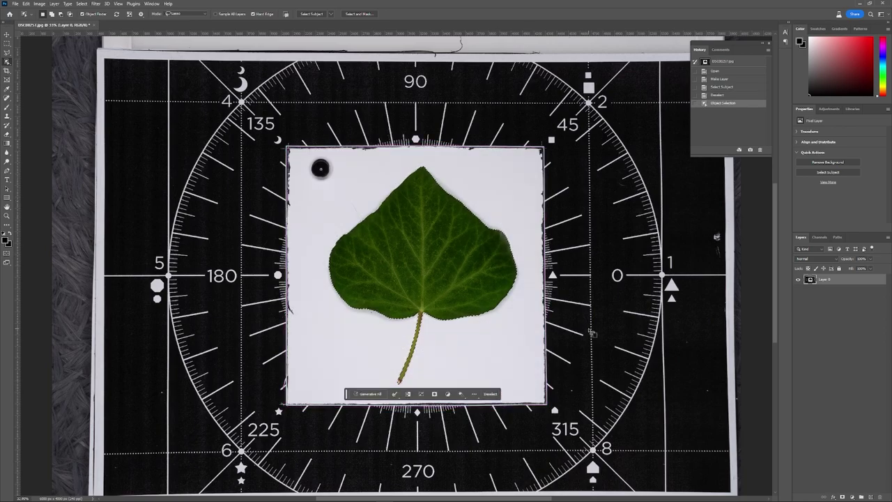
- Examine the selection outline around the leaf from its tip down to the stem joint, with the Polygonal Lasso ready
{"action": "key", "text": "ctrl+plus"}
{"action": "key", "text": "ctrl+plus"}
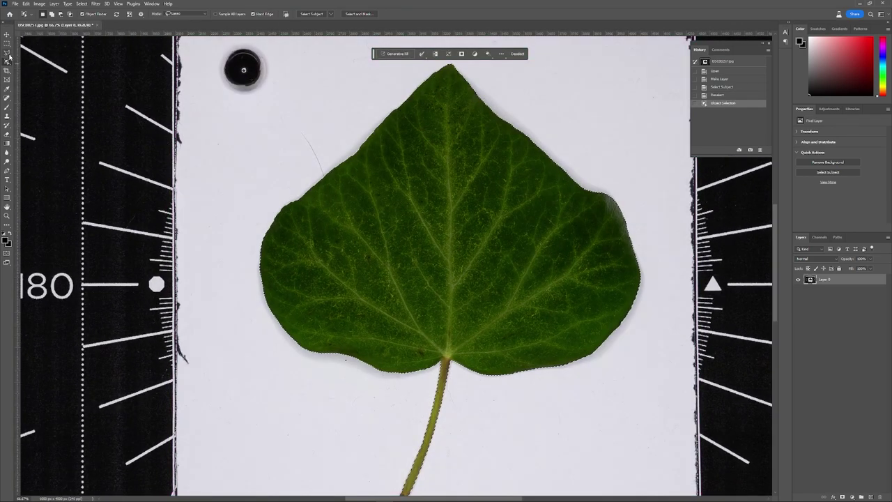
{"action": "left_click", "coordinate": [7, 53]}
{"action": "left_click_drag", "start_coordinate": [393, 154], "coordinate": [381, 180]}
{"action": "key", "text": "ctrl+plus"}
{"action": "key", "text": "ctrl+plus"}
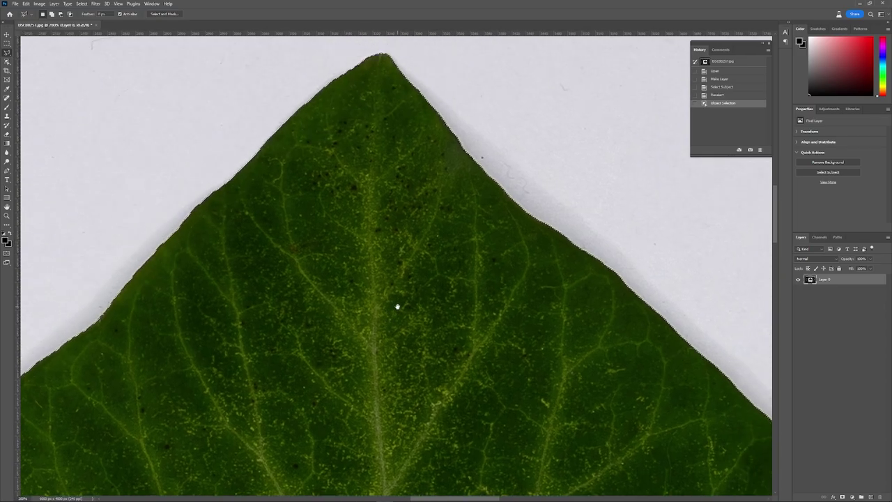
{"action": "left_click_drag", "start_coordinate": [540, 363], "coordinate": [281, 186]}
{"action": "left_click_drag", "start_coordinate": [548, 325], "coordinate": [411, 228]}
{"action": "left_click_drag", "start_coordinate": [447, 368], "coordinate": [336, 156]}
{"action": "left_click_drag", "start_coordinate": [259, 341], "coordinate": [357, 223]}
{"action": "left_click_drag", "start_coordinate": [96, 282], "coordinate": [341, 240]}
{"action": "left_click_drag", "start_coordinate": [267, 251], "coordinate": [433, 174]}
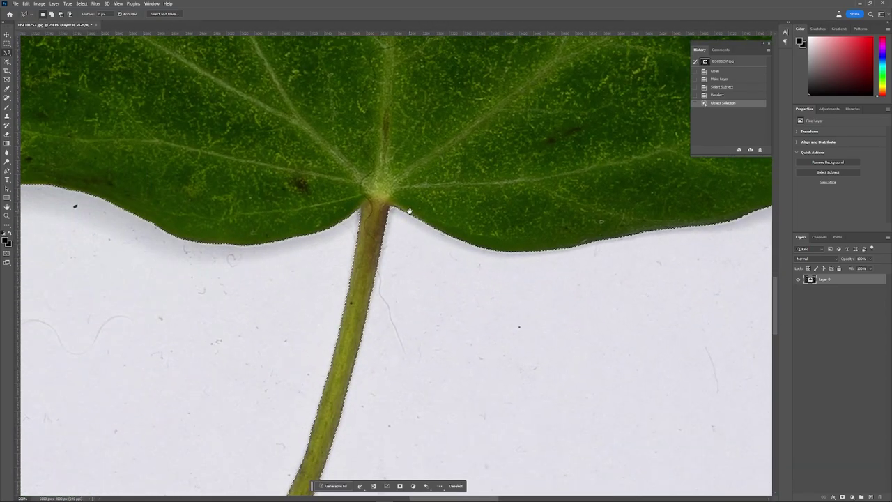
{"action": "key", "text": "ctrl+plus"}
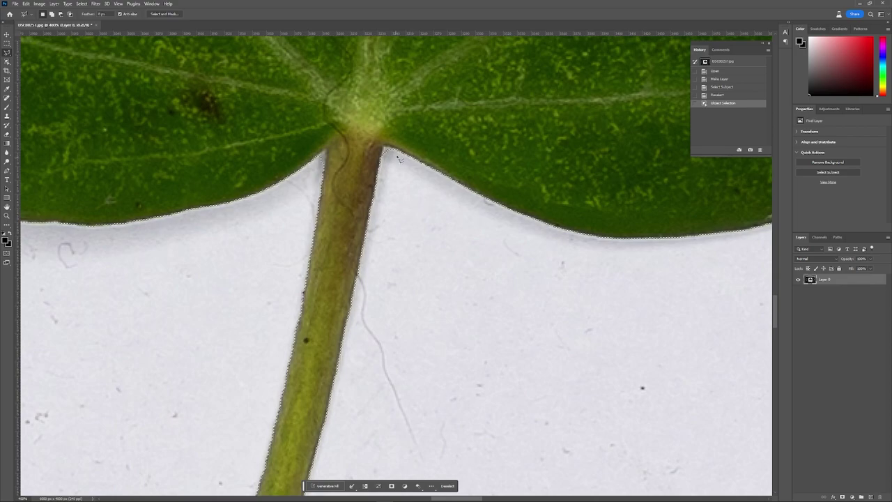
- Try to outline the background corner on the right side of the stem joint with the Polygonal Lasso
{"action": "left_click", "coordinate": [395, 149]}
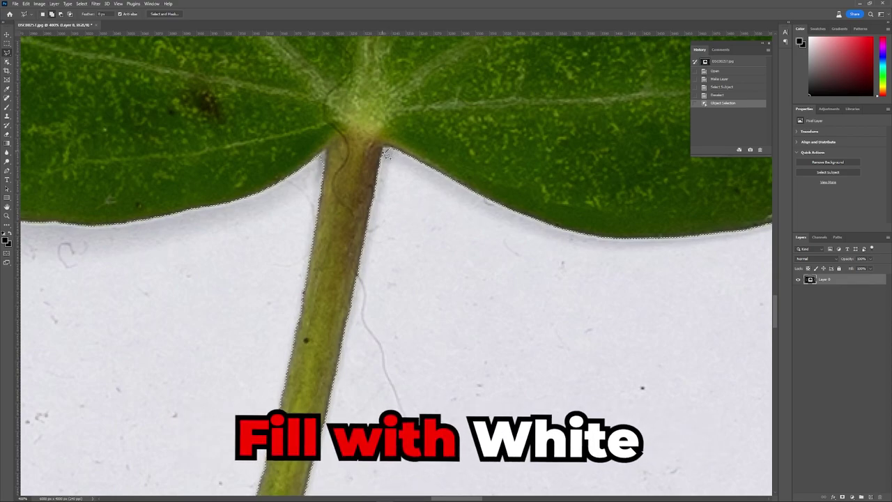
{"action": "double_click", "coordinate": [406, 193]}
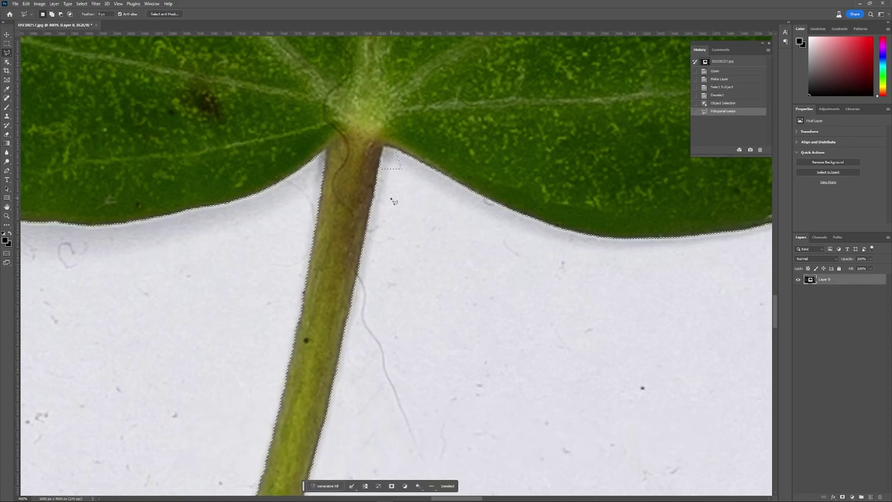
{"action": "key", "text": "ctrl+z"}
- Subtract the background corners on both sides of the stem joint from the leaf selection with the Polygonal Lasso
{"action": "left_click", "coordinate": [392, 147], "text": "alt"}
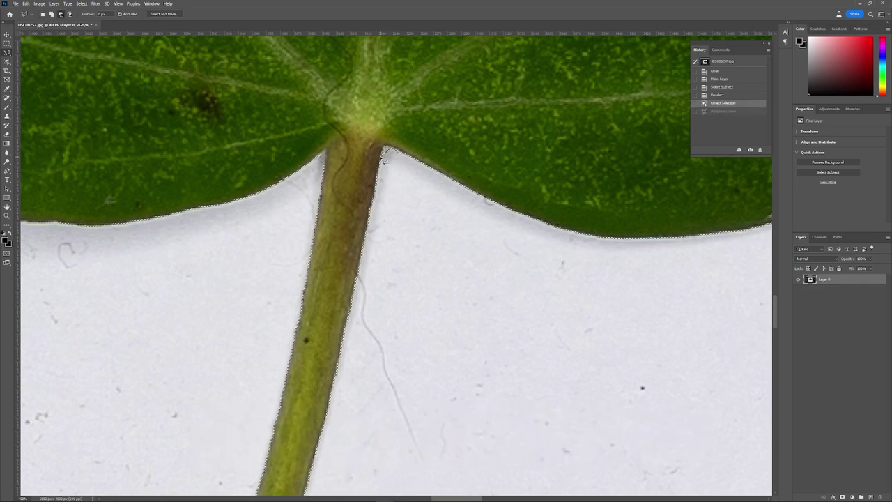
{"action": "key", "text": "ctrl+shift+z"}
{"action": "left_click", "coordinate": [327, 168], "text": "alt"}
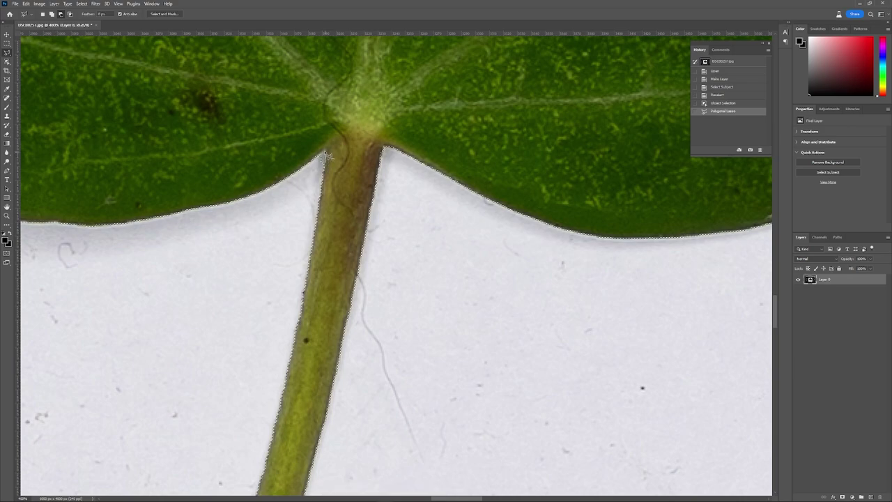
{"action": "left_click", "coordinate": [325, 168], "text": "alt"}
- Check the outline along the leaf and stem, and fill the leaf selection with white
{"action": "left_click_drag", "start_coordinate": [197, 272], "coordinate": [453, 320]}
{"action": "left_click_drag", "start_coordinate": [287, 302], "coordinate": [184, 218]}
{"action": "key", "text": "ctrl+minus"}
{"action": "key", "text": "ctrl+minus"}
{"action": "key", "text": "ctrl+minus"}
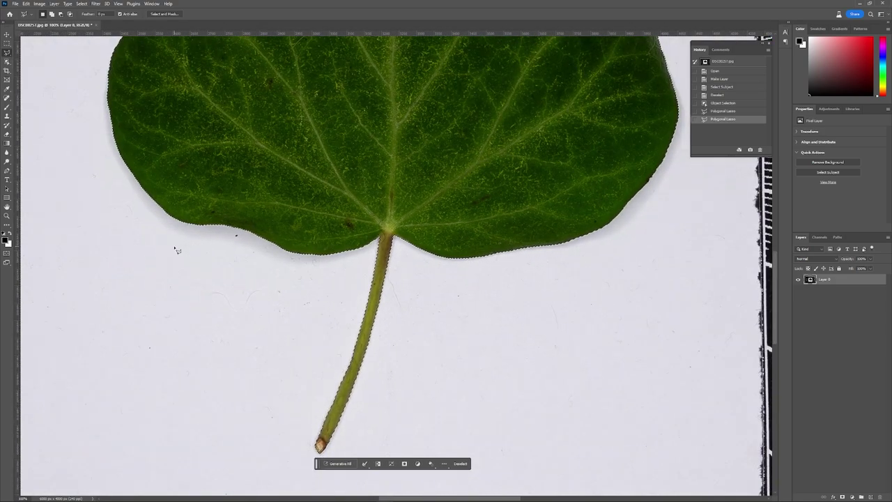
{"action": "key", "text": "alt+BackSpace"}
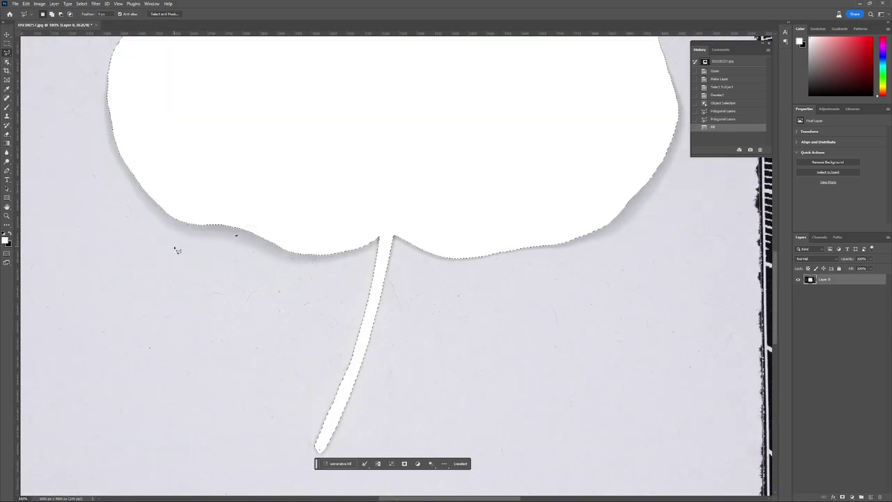
- Invert the selection, fill everything around the leaf with black and clear the selection
{"action": "key", "text": "ctrl+shift+i"}
{"action": "key", "text": "x"}
{"action": "key", "text": "alt+BackSpace"}
{"action": "key", "text": "ctrl+minus"}
{"action": "key", "text": "ctrl+minus"}
{"action": "key", "text": "ctrl+minus"}
{"action": "left_click_drag", "start_coordinate": [382, 203], "coordinate": [383, 264]}
{"action": "key", "text": "ctrl+d"}
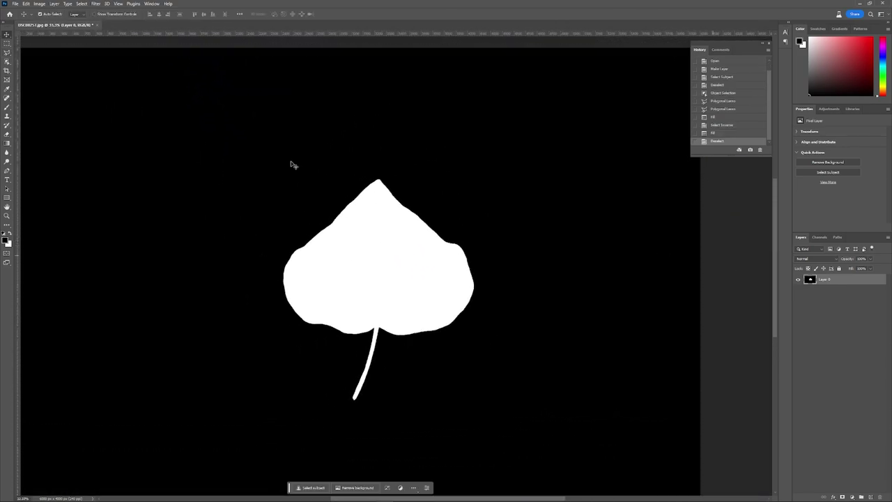
{"action": "left_click", "coordinate": [24, 5]}
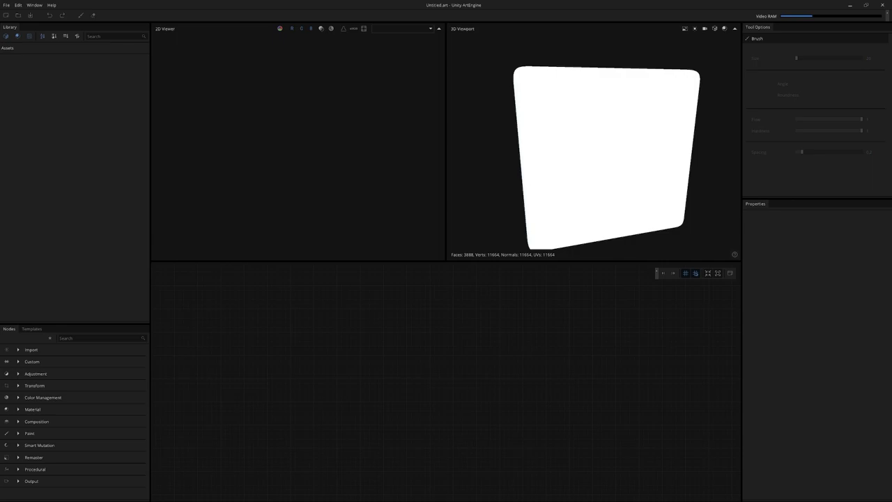
- In Unity ArtEngine, place all library photos and MASK.png in the node graph, with the eight directionally lit photos in one column
{"action": "left_click_drag", "start_coordinate": [99, 165], "coordinate": [9, 62]}
{"action": "left_click_drag", "start_coordinate": [16, 69], "coordinate": [278, 397]}
{"action": "left_click_drag", "start_coordinate": [282, 396], "coordinate": [196, 413]}
{"action": "scroll", "coordinate": [299, 335], "scroll_direction": "down", "scroll_amount": 5}
{"action": "left_click_drag", "start_coordinate": [284, 338], "coordinate": [293, 492]}
{"action": "left_click", "coordinate": [352, 389]}
{"action": "scroll", "coordinate": [342, 402], "scroll_direction": "up", "scroll_amount": 3}
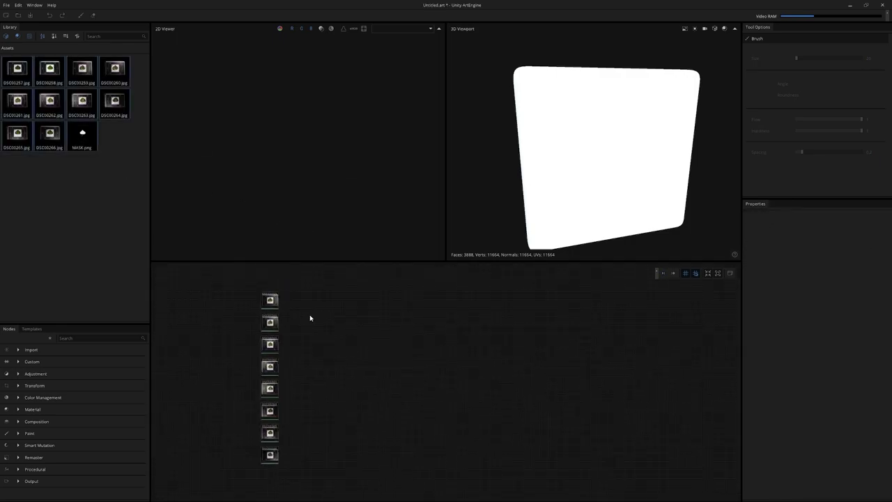
- Add a Chrome Ball node and connect the column of lit photo nodes to its numbered inputs
{"action": "key", "text": "Tab"}
{"action": "type", "text": "chr"}
{"action": "key", "text": "Return"}
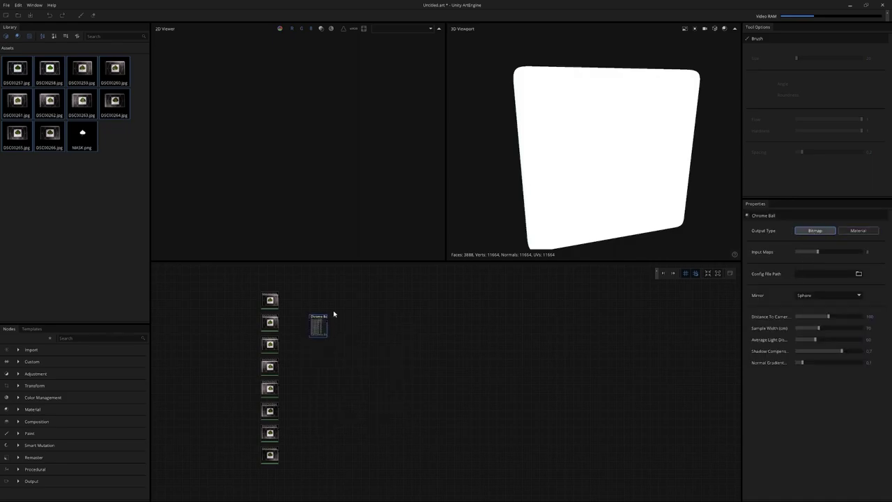
{"action": "scroll", "coordinate": [348, 304], "scroll_direction": "up", "scroll_amount": 2}
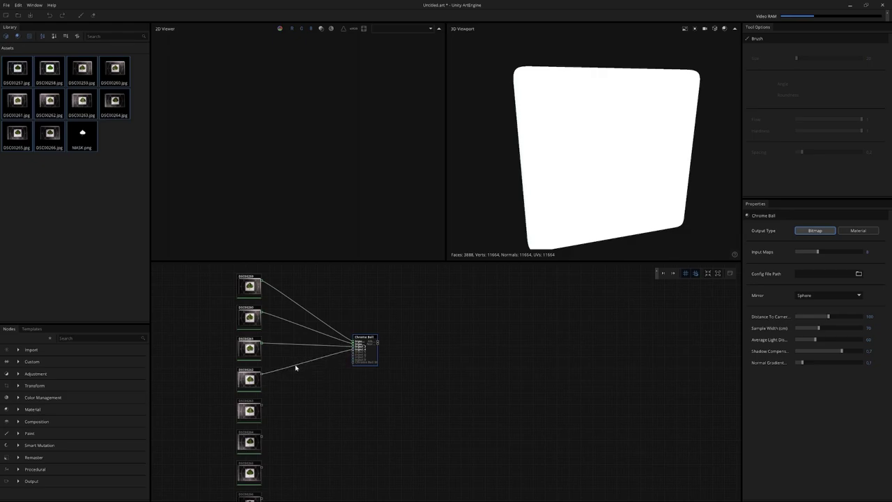
{"action": "left_click_drag", "start_coordinate": [353, 354], "coordinate": [353, 353]}
{"action": "left_click_drag", "start_coordinate": [365, 338], "coordinate": [355, 426]}
{"action": "middle_click_drag", "start_coordinate": [294, 428], "coordinate": [319, 320]}
{"action": "scroll", "coordinate": [307, 335], "scroll_direction": "up", "scroll_amount": 2}
{"action": "left_click_drag", "start_coordinate": [282, 330], "coordinate": [384, 341]}
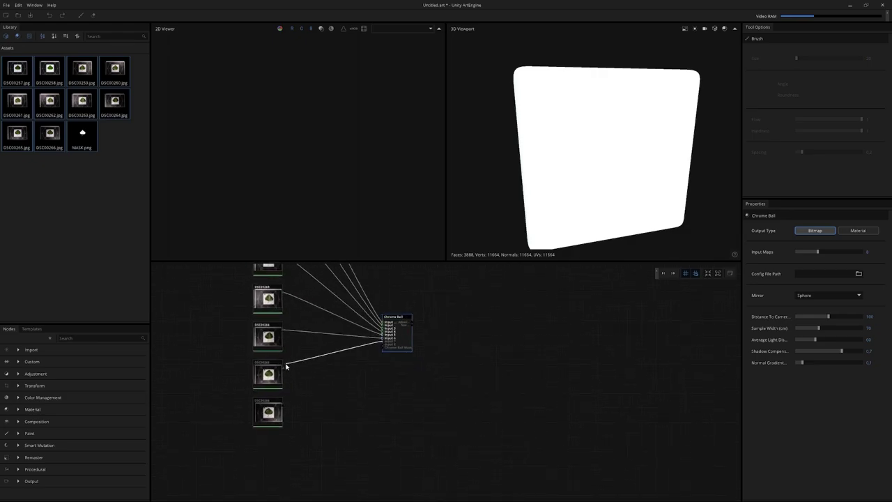
- Add a Mask Paint node feeding the Chrome Ball Mask input and paint over the chrome ball in the photo
{"action": "left_click_drag", "start_coordinate": [383, 344], "coordinate": [344, 384]}
{"action": "left_click", "coordinate": [367, 398]}
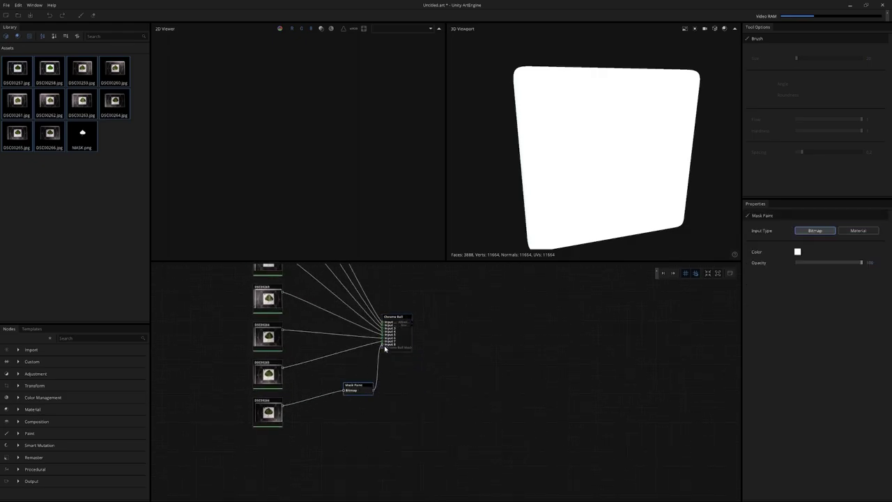
{"action": "double_click", "coordinate": [365, 383]}
{"action": "scroll", "coordinate": [296, 155], "scroll_direction": "up", "scroll_amount": 8}
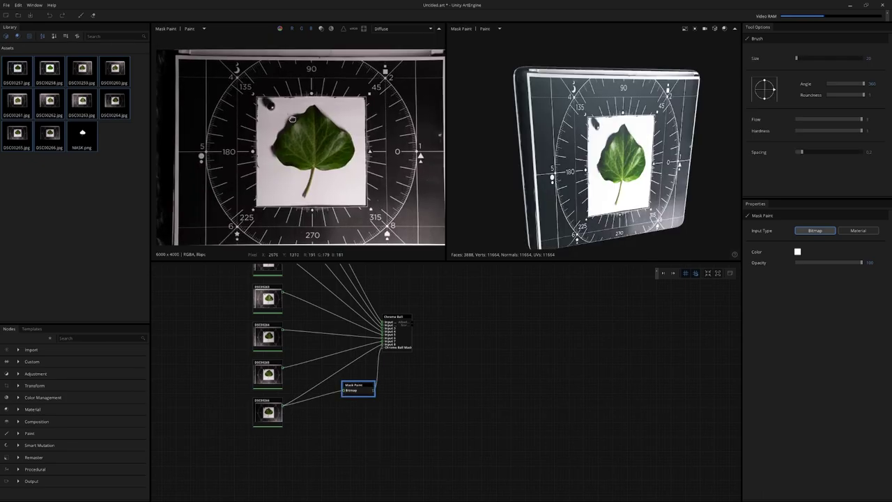
{"action": "left_click", "coordinate": [296, 157]}
- Compute the Chrome Ball node and inspect the leaf in its different output maps
{"action": "right_click", "coordinate": [407, 338]}
{"action": "left_click", "coordinate": [422, 368]}
{"action": "scroll", "coordinate": [358, 209], "scroll_direction": "down", "scroll_amount": 5}
{"action": "middle_click_drag", "start_coordinate": [362, 211], "coordinate": [285, 109]}
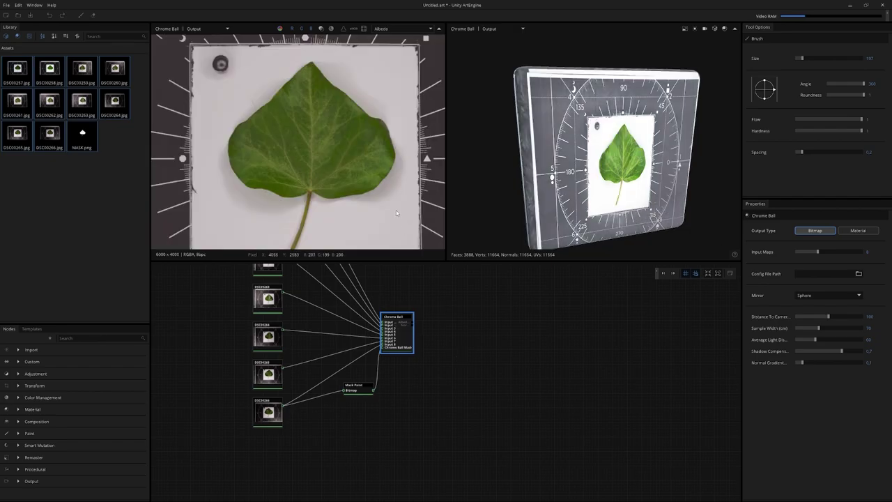
{"action": "left_click", "coordinate": [403, 29]}
{"action": "left_click", "coordinate": [383, 46]}
{"action": "left_click", "coordinate": [403, 29]}
{"action": "left_click", "coordinate": [392, 41]}
- Add a Solid Color node and a Blend node beside the Chrome Ball node and wire them together
{"action": "middle_click_drag", "start_coordinate": [406, 419], "coordinate": [458, 393]}
{"action": "left_click", "coordinate": [409, 404]}
{"action": "scroll", "coordinate": [509, 296], "scroll_direction": "down", "scroll_amount": 1}
{"action": "middle_click_drag", "start_coordinate": [512, 294], "coordinate": [461, 350]}
{"action": "right_click", "coordinate": [461, 350]}
{"action": "left_click", "coordinate": [465, 364]}
{"action": "scroll", "coordinate": [456, 350], "scroll_direction": "up", "scroll_amount": 3}
{"action": "right_click", "coordinate": [425, 348]}
{"action": "type", "text": "b"}
{"action": "left_click", "coordinate": [446, 411]}
{"action": "left_click_drag", "start_coordinate": [438, 354], "coordinate": [438, 344]}
{"action": "left_click_drag", "start_coordinate": [475, 350], "coordinate": [423, 352]}
- Set the Solid Color node's red and green values to 128
{"action": "double_click", "coordinate": [397, 370]}
{"action": "left_click", "coordinate": [873, 297]}
{"action": "type", "text": "128"}
{"action": "key", "text": "Tab"}
{"action": "type", "text": "128"}
- Add a Blur node after the MASK image and compare the mask edge with and without the blur
{"action": "scroll", "coordinate": [358, 390], "scroll_direction": "down", "scroll_amount": 5}
{"action": "middle_click_drag", "start_coordinate": [353, 400], "coordinate": [385, 314]}
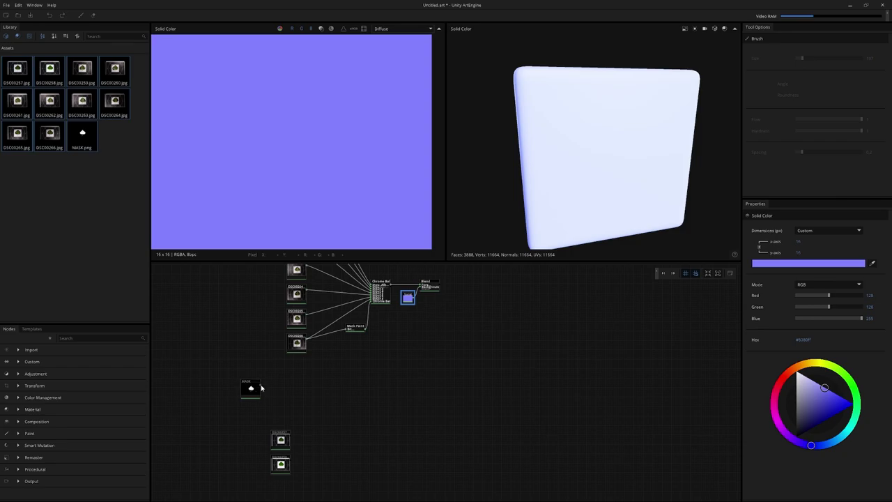
{"action": "scroll", "coordinate": [258, 388], "scroll_direction": "up", "scroll_amount": 4}
{"action": "middle_click_drag", "start_coordinate": [258, 388], "coordinate": [314, 349]}
{"action": "left_click", "coordinate": [311, 353]}
{"action": "key", "text": "Tab"}
{"action": "type", "text": "blur"}
{"action": "key", "text": "Return"}
{"action": "double_click", "coordinate": [349, 345]}
{"action": "scroll", "coordinate": [300, 212], "scroll_direction": "up", "scroll_amount": 5}
{"action": "left_click", "coordinate": [303, 356]}
{"action": "left_click", "coordinate": [347, 346]}
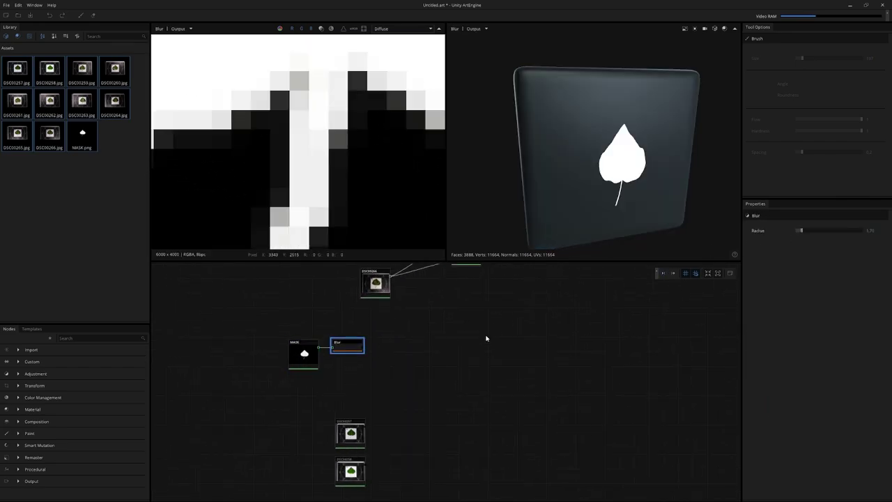
- Connect the blurred mask to the Blend node's Mask input and the Chrome Ball's Normal output to its Foreground
{"action": "middle_click_drag", "start_coordinate": [481, 341], "coordinate": [402, 439]}
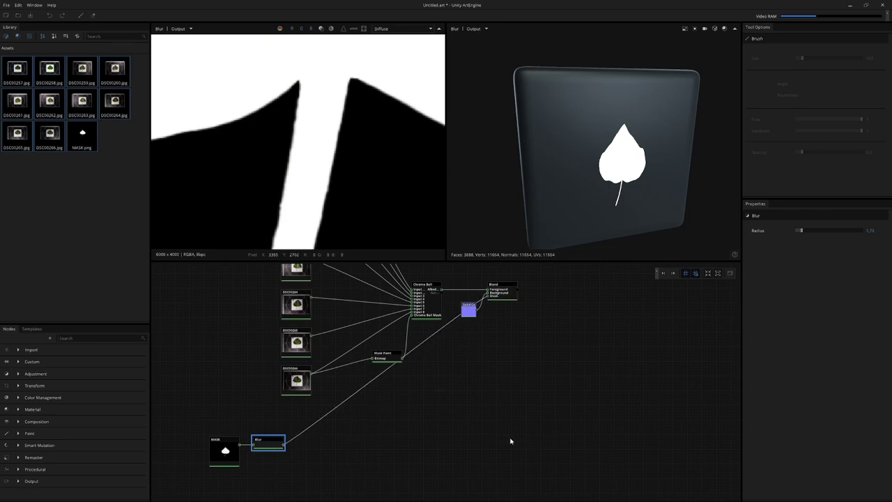
{"action": "left_click", "coordinate": [501, 288]}
{"action": "left_click_drag", "start_coordinate": [444, 293], "coordinate": [442, 293]}
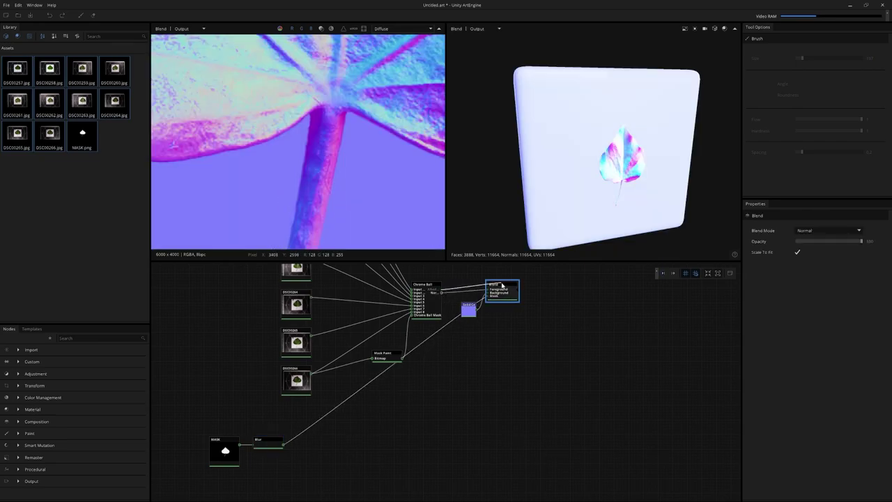
{"action": "scroll", "coordinate": [346, 170], "scroll_direction": "down", "scroll_amount": 6}
- Add a Gradient Removal node and connect the Blend node's output to it
{"action": "left_click", "coordinate": [573, 293]}
{"action": "scroll", "coordinate": [528, 290], "scroll_direction": "up", "scroll_amount": 2}
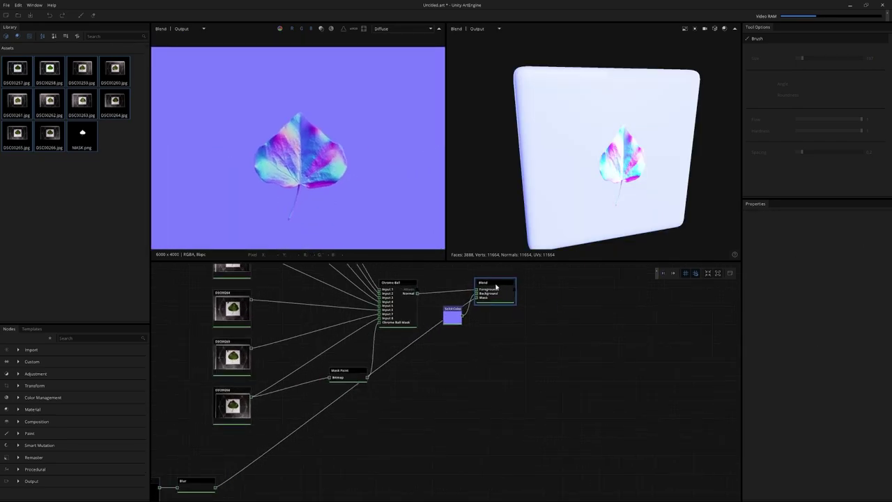
{"action": "type", "text": "gr"}
{"action": "left_click_drag", "start_coordinate": [555, 291], "coordinate": [548, 291]}
{"action": "left_click", "coordinate": [582, 317]}
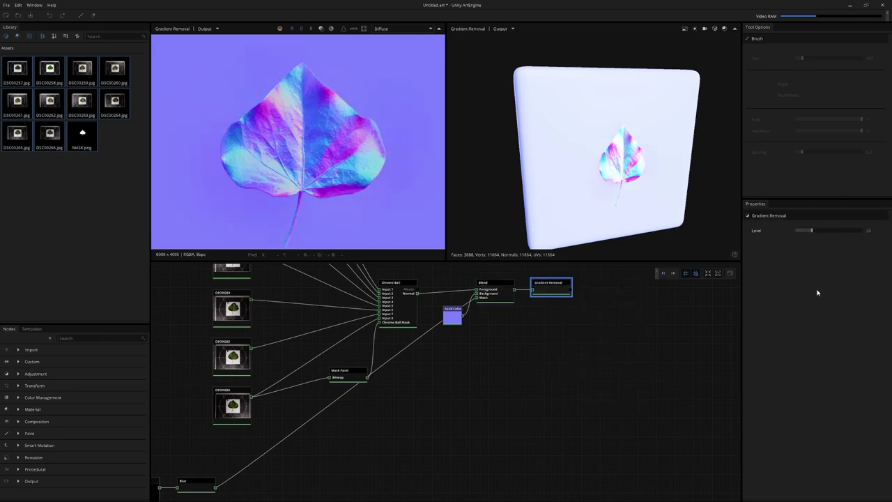
- Set the Gradient Removal level to 34 and compare its result with the Blend output
{"action": "left_click", "coordinate": [496, 294]}
{"action": "left_click", "coordinate": [550, 288]}
{"action": "left_click_drag", "start_coordinate": [813, 232], "coordinate": [819, 231]}
{"action": "left_click", "coordinate": [502, 291]}
{"action": "left_click", "coordinate": [554, 292]}
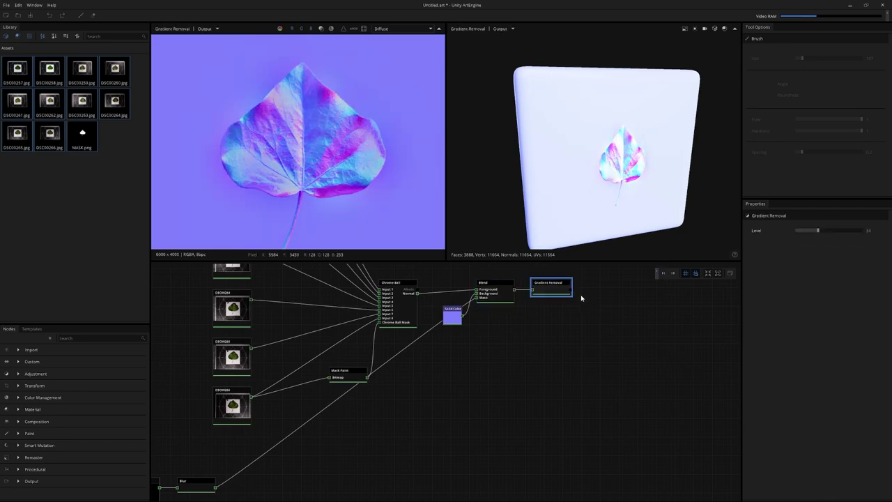
- Add a Height Generation node after the Gradient Removal node, preview its height map and move it lower in the graph
{"action": "left_click_drag", "start_coordinate": [574, 292], "coordinate": [607, 289]}
{"action": "type", "text": "height"}
{"action": "left_click", "coordinate": [619, 315]}
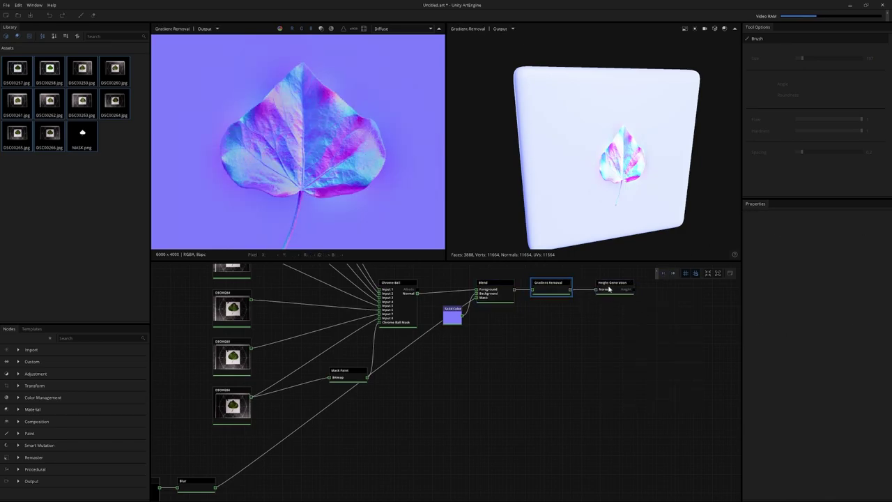
{"action": "left_click", "coordinate": [613, 289]}
{"action": "left_click_drag", "start_coordinate": [506, 304], "coordinate": [496, 327]}
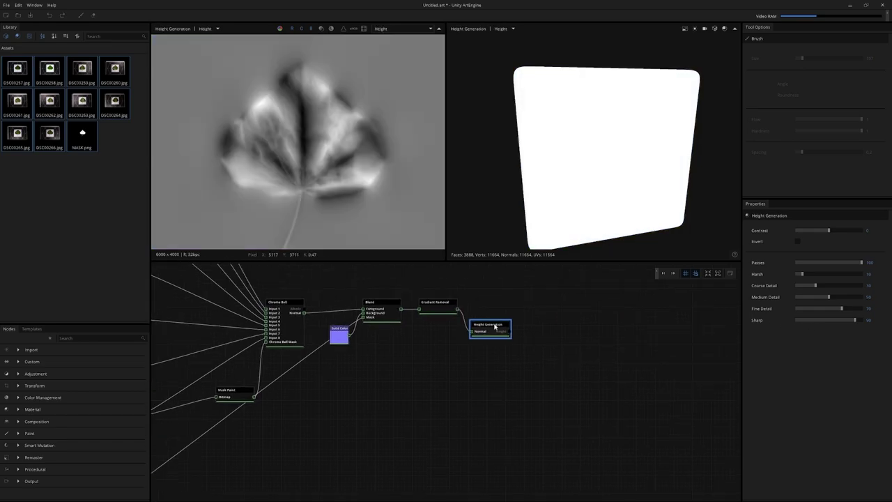
- Add a second Gradient Removal node connected to the Height Generation output
{"action": "key", "text": "Tab"}
{"action": "type", "text": "grad"}
{"action": "left_click", "coordinate": [535, 365]}
{"action": "left_click", "coordinate": [539, 336]}
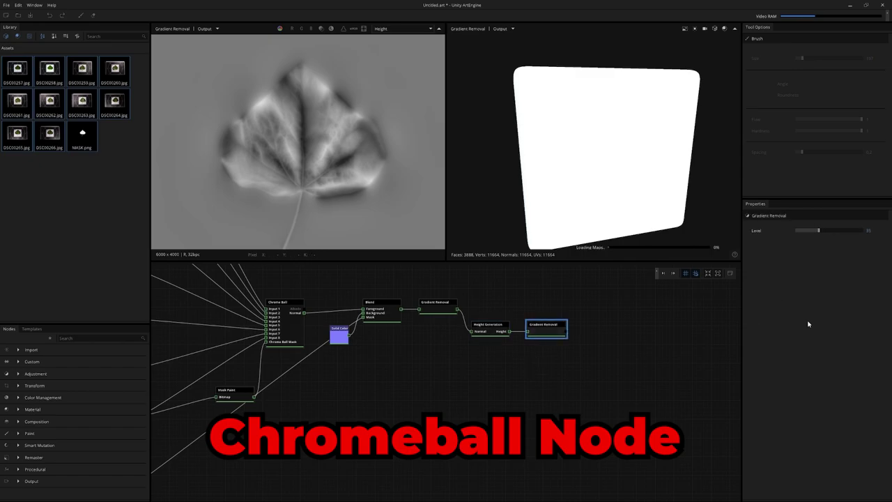
{"action": "left_click", "coordinate": [576, 326]}
- Add an Ambient Occlusion Generation node after the second Gradient Removal node and set its intensity to 5
{"action": "left_click_drag", "start_coordinate": [566, 332], "coordinate": [582, 352]}
{"action": "left_click", "coordinate": [597, 389]}
{"action": "left_click", "coordinate": [591, 358]}
{"action": "left_click", "coordinate": [643, 373]}
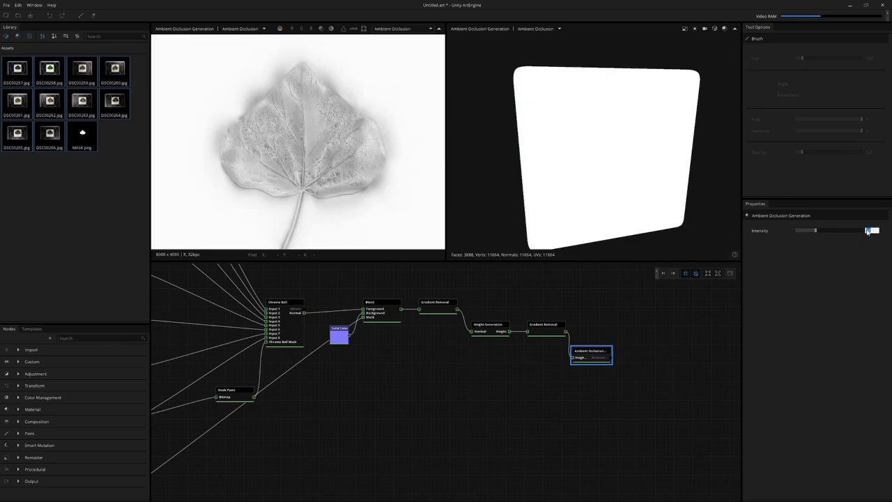
{"action": "key", "text": "Return"}
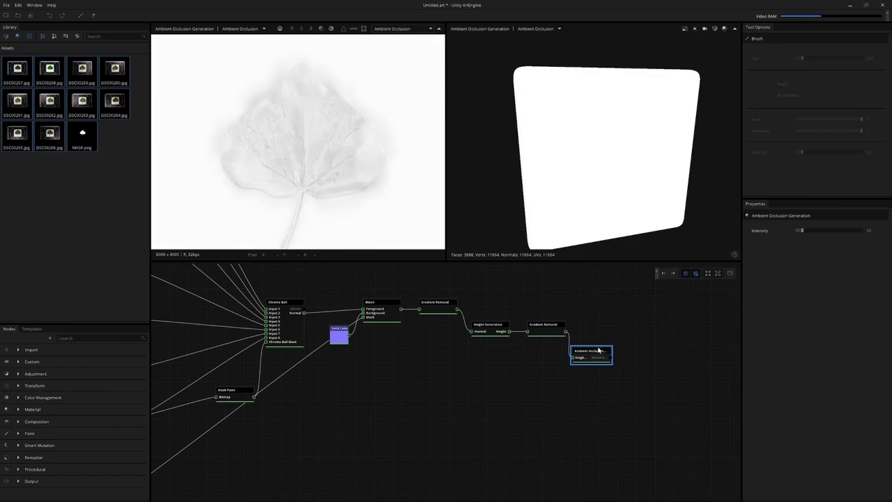
{"action": "key", "text": "Return"}
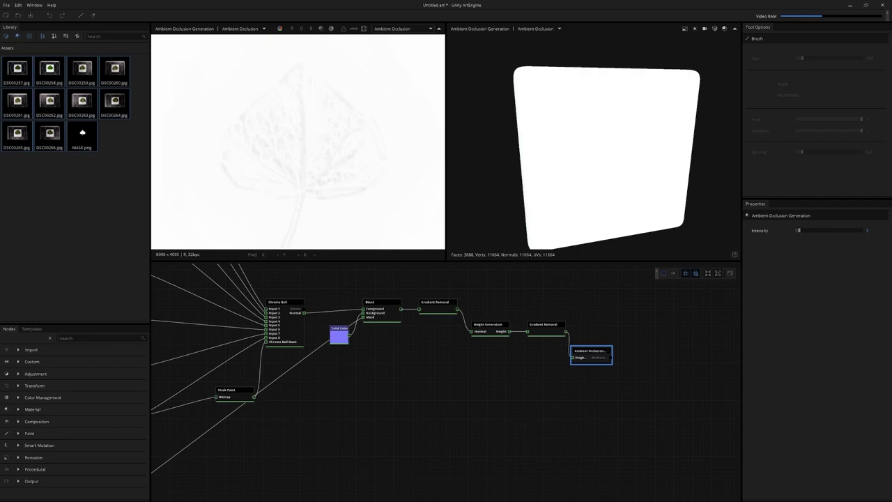
{"action": "left_click", "coordinate": [527, 382]}
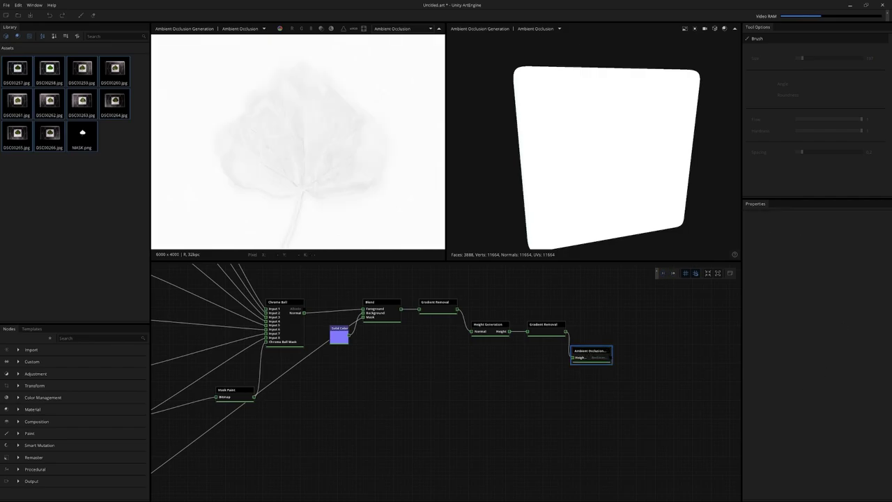
- Reposition the DSC00257 and DSC00258 image nodes near the blurred mask and add a Blend node for them
{"action": "middle_click_drag", "start_coordinate": [417, 409], "coordinate": [636, 358]}
{"action": "scroll", "coordinate": [388, 439], "scroll_direction": "down", "scroll_amount": 3}
{"action": "middle_click_drag", "start_coordinate": [262, 441], "coordinate": [305, 337]}
{"action": "left_click_drag", "start_coordinate": [332, 396], "coordinate": [408, 488]}
{"action": "left_click_drag", "start_coordinate": [372, 427], "coordinate": [471, 424]}
{"action": "left_click", "coordinate": [446, 387]}
{"action": "right_click", "coordinate": [446, 376]}
{"action": "left_click", "coordinate": [473, 420]}
- Add a Solid Color node for the DSC00257 Blend, sample its dark green from the leaf, and preview the blend
{"action": "scroll", "coordinate": [448, 376], "scroll_direction": "up", "scroll_amount": 2}
{"action": "right_click", "coordinate": [426, 353]}
{"action": "left_click", "coordinate": [459, 396]}
{"action": "double_click", "coordinate": [400, 385]}
{"action": "left_click", "coordinate": [431, 399]}
{"action": "left_click", "coordinate": [872, 264]}
{"action": "left_click", "coordinate": [315, 170]}
{"action": "double_click", "coordinate": [474, 386]}
{"action": "left_click", "coordinate": [433, 403]}
- Sample the DSC00258 leaf's lighter green for the second Solid Color node and preview the second Blend
{"action": "double_click", "coordinate": [399, 430]}
{"action": "left_click", "coordinate": [436, 444]}
{"action": "left_click", "coordinate": [872, 264]}
{"action": "left_click", "coordinate": [328, 177]}
{"action": "double_click", "coordinate": [479, 426]}
{"action": "left_click", "coordinate": [547, 397]}
- Add a Roughness / Gloss Generation node to the DSC00257 Blend, choose the Leaves material, and raise its intensity
{"action": "middle_click_drag", "start_coordinate": [516, 376], "coordinate": [482, 381]}
{"action": "key", "text": "Tab"}
{"action": "type", "text": "ro"}
{"action": "left_click", "coordinate": [520, 409]}
{"action": "left_click_drag", "start_coordinate": [456, 386], "coordinate": [481, 382]}
{"action": "double_click", "coordinate": [490, 383]}
{"action": "left_click", "coordinate": [826, 263]}
{"action": "left_click", "coordinate": [812, 352]}
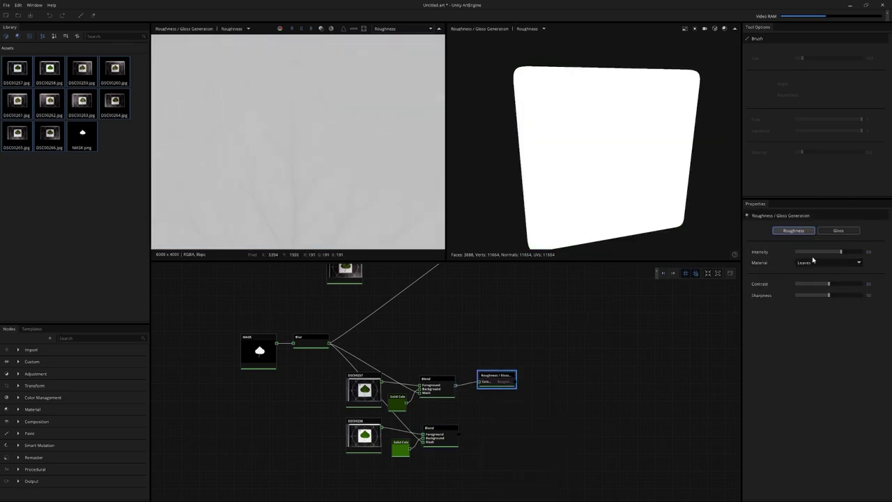
{"action": "left_click", "coordinate": [849, 252]}
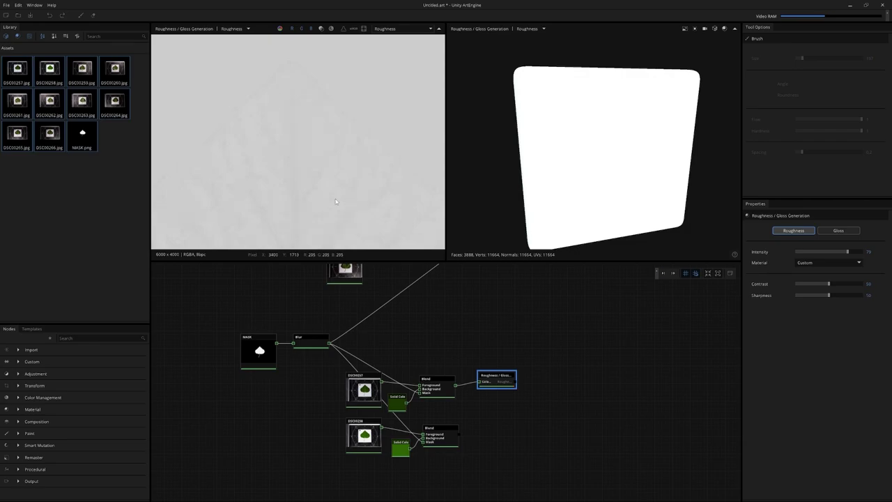
- Add a Hue / Saturation node to the DSC00257 Blend output and slightly raise its lightness
{"action": "left_click", "coordinate": [643, 378]}
{"action": "left_click_drag", "start_coordinate": [495, 384], "coordinate": [479, 364]}
{"action": "right_click", "coordinate": [469, 366]}
{"action": "left_click", "coordinate": [507, 429]}
{"action": "double_click", "coordinate": [496, 366]}
{"action": "left_click_drag", "start_coordinate": [828, 253], "coordinate": [830, 254]}
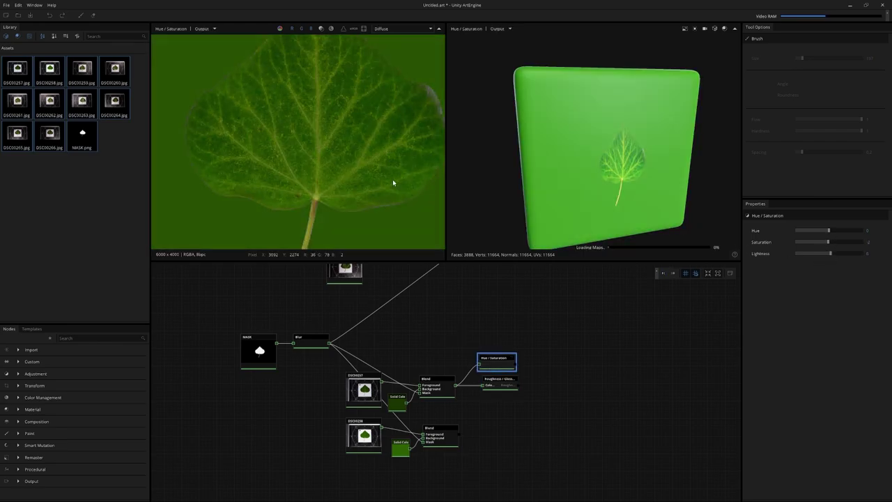
{"action": "scroll", "coordinate": [346, 195], "scroll_direction": "down", "scroll_amount": 2}
- Duplicate the Hue / Saturation node onto the DSC00258 Blend output, raise its saturation, and compare it with the Blend
{"action": "left_click", "coordinate": [443, 443]}
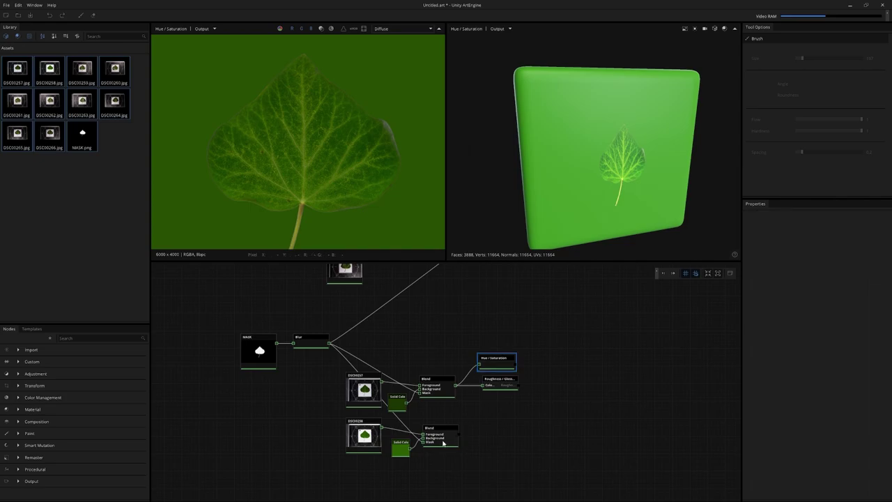
{"action": "left_click", "coordinate": [504, 364], "text": "ctrl"}
{"action": "left_click", "coordinate": [503, 363], "text": "ctrl"}
{"action": "left_click_drag", "start_coordinate": [503, 363], "coordinate": [514, 434], "text": "ctrl"}
{"action": "left_click_drag", "start_coordinate": [458, 434], "coordinate": [491, 435]}
{"action": "left_click", "coordinate": [505, 431]}
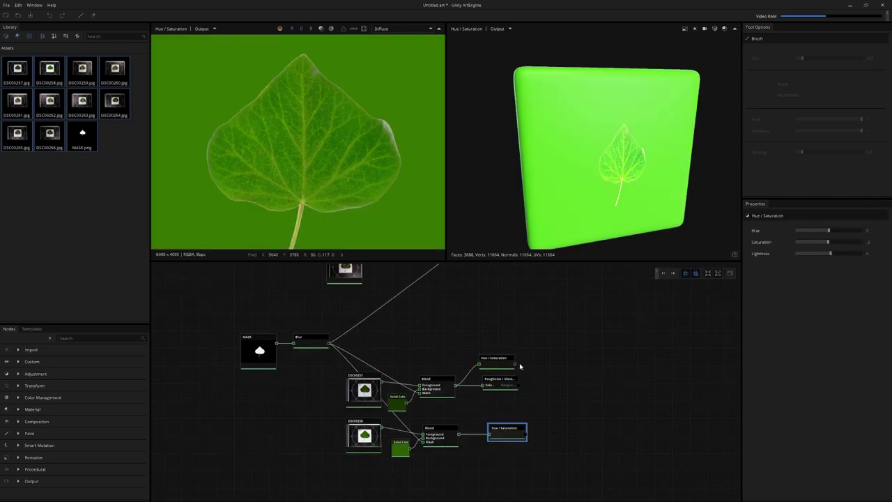
{"action": "mouse_move", "coordinate": [827, 243]}
{"action": "left_mouse_down"}
{"action": "mouse_move", "coordinate": [842, 253]}
{"action": "mouse_move", "coordinate": [832, 255]}
{"action": "left_mouse_up"}
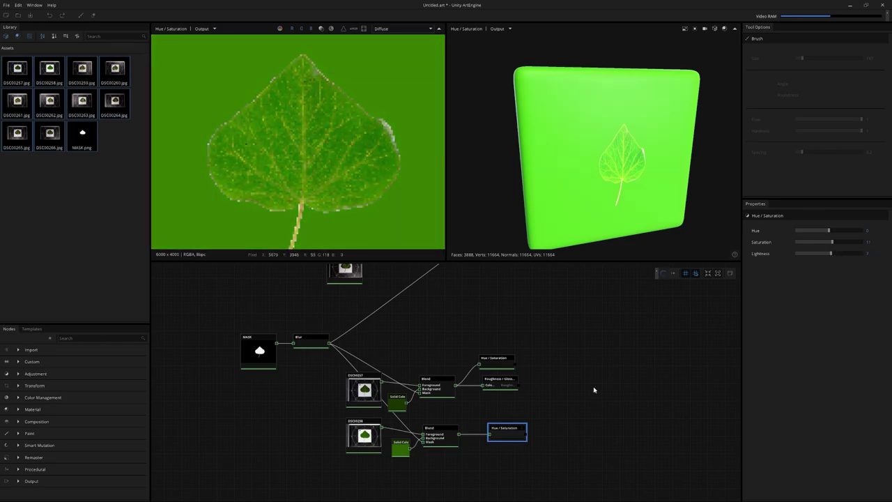
{"action": "left_click", "coordinate": [430, 434]}
{"action": "left_click", "coordinate": [516, 431]}
{"action": "left_click", "coordinate": [548, 378]}
- Add a Compose Material node, remove its Metalness input, and set the input connections to 6
{"action": "scroll", "coordinate": [584, 372], "scroll_direction": "down", "scroll_amount": 1}
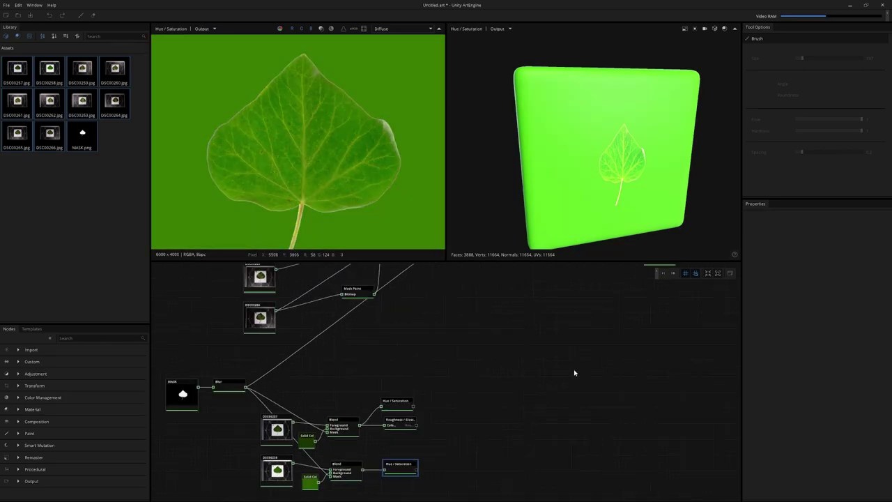
{"action": "right_click", "coordinate": [542, 372]}
{"action": "left_click", "coordinate": [578, 474]}
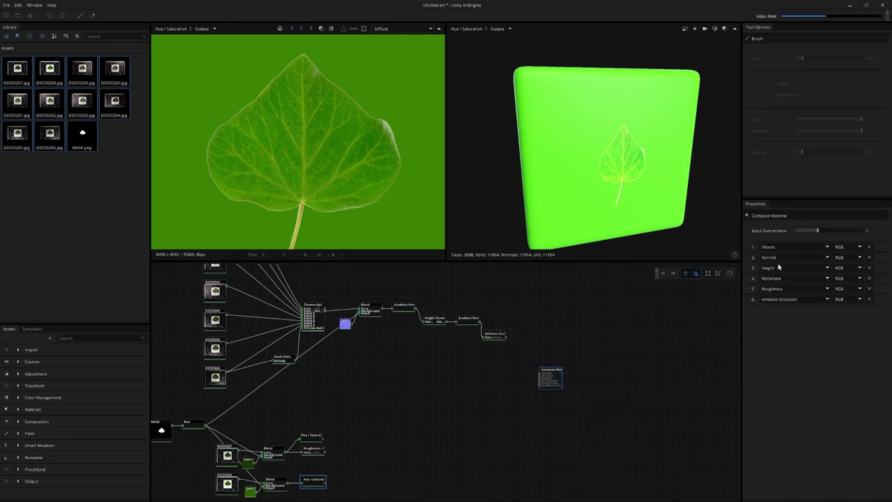
{"action": "left_click", "coordinate": [869, 279]}
{"action": "left_click_drag", "start_coordinate": [813, 232], "coordinate": [818, 233]}
- Connect the ambient occlusion map and the DSC00257 Hue / Saturation output to Compose Material's Ambient Occlusion and Albedo inputs
{"action": "scroll", "coordinate": [490, 368], "scroll_direction": "up", "scroll_amount": 3}
{"action": "left_click_drag", "start_coordinate": [509, 323], "coordinate": [567, 403]}
{"action": "middle_click_drag", "start_coordinate": [478, 411], "coordinate": [528, 323]}
{"action": "middle_click_drag", "start_coordinate": [323, 466], "coordinate": [466, 389]}
{"action": "left_click_drag", "start_coordinate": [394, 406], "coordinate": [428, 392]}
{"action": "middle_click_drag", "start_coordinate": [598, 352], "coordinate": [382, 446]}
{"action": "left_click_drag", "start_coordinate": [428, 392], "coordinate": [545, 344]}
- Connect the roughness map and the DSC00258 Hue / Saturation output to Compose Material's Roughness and Other inputs
{"action": "middle_click_drag", "start_coordinate": [259, 466], "coordinate": [442, 395]}
{"action": "middle_click_drag", "start_coordinate": [456, 363], "coordinate": [483, 375]}
{"action": "middle_click_drag", "start_coordinate": [385, 391], "coordinate": [202, 477]}
{"action": "left_click_drag", "start_coordinate": [201, 478], "coordinate": [571, 352]}
{"action": "middle_click_drag", "start_coordinate": [238, 476], "coordinate": [451, 390]}
{"action": "middle_click_drag", "start_coordinate": [410, 368], "coordinate": [229, 469]}
{"action": "left_click_drag", "start_coordinate": [229, 470], "coordinate": [603, 356]}
- Connect the first Gradient Removal output to Compose Material's Normal input and the second one to Height
{"action": "middle_click_drag", "start_coordinate": [476, 346], "coordinate": [472, 406]}
{"action": "left_click", "coordinate": [367, 307]}
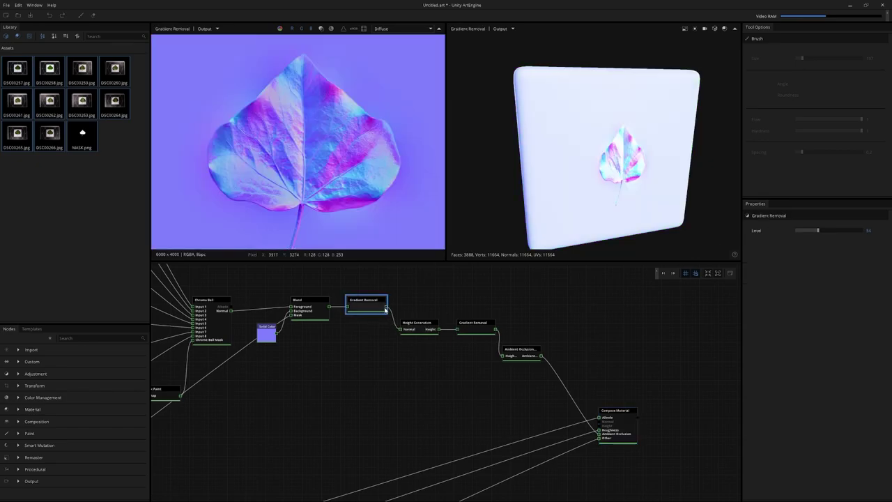
{"action": "left_click_drag", "start_coordinate": [386, 307], "coordinate": [599, 422]}
{"action": "left_click", "coordinate": [488, 333]}
{"action": "left_click_drag", "start_coordinate": [496, 329], "coordinate": [597, 430]}
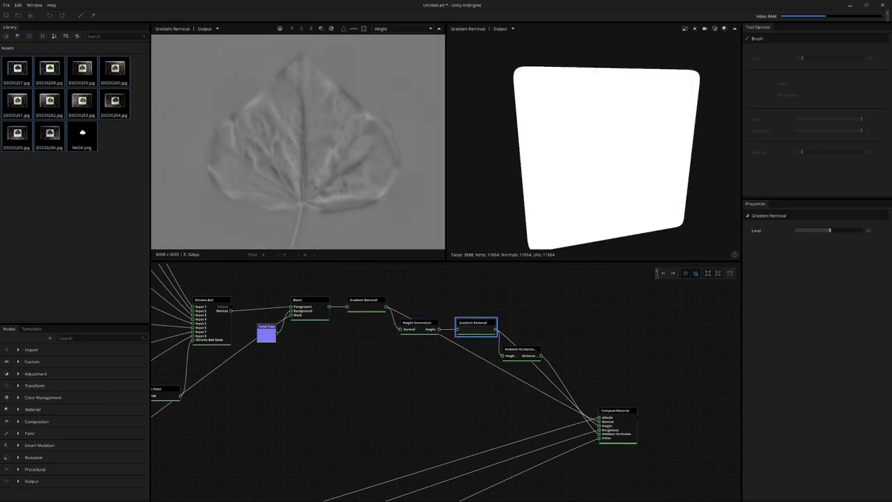
- Add a seventh Compose Material input, set the sixth to Opacity, and connect the blurred mask to it
{"action": "left_click", "coordinate": [635, 436]}
{"action": "left_click", "coordinate": [819, 231]}
{"action": "left_click", "coordinate": [791, 300]}
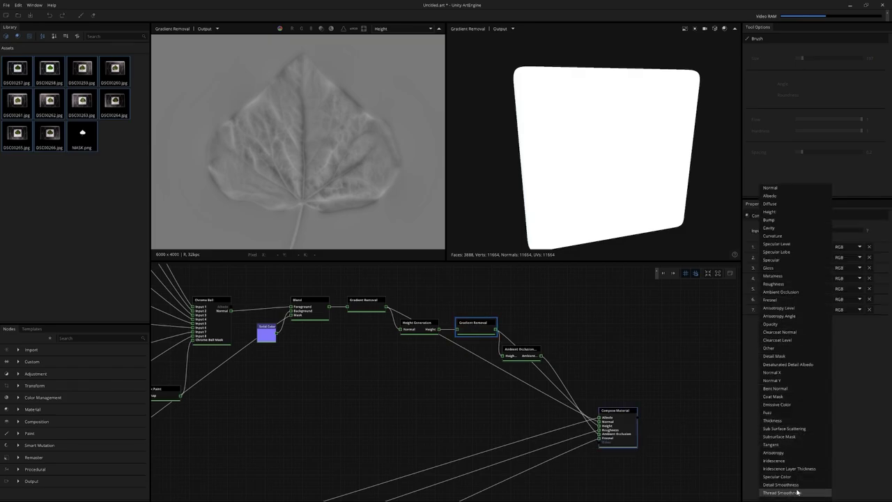
{"action": "left_click", "coordinate": [792, 326]}
{"action": "middle_click_drag", "start_coordinate": [670, 432], "coordinate": [775, 297]}
{"action": "middle_click_drag", "start_coordinate": [333, 432], "coordinate": [521, 390]}
{"action": "left_click_drag", "start_coordinate": [323, 327], "coordinate": [499, 321]}
{"action": "scroll", "coordinate": [500, 325], "scroll_direction": "up", "scroll_amount": 3}
- Set the seventh input to Thickness, connect the DSC00258 Hue / Saturation output to it, and preview the composed material
{"action": "left_click", "coordinate": [790, 309]}
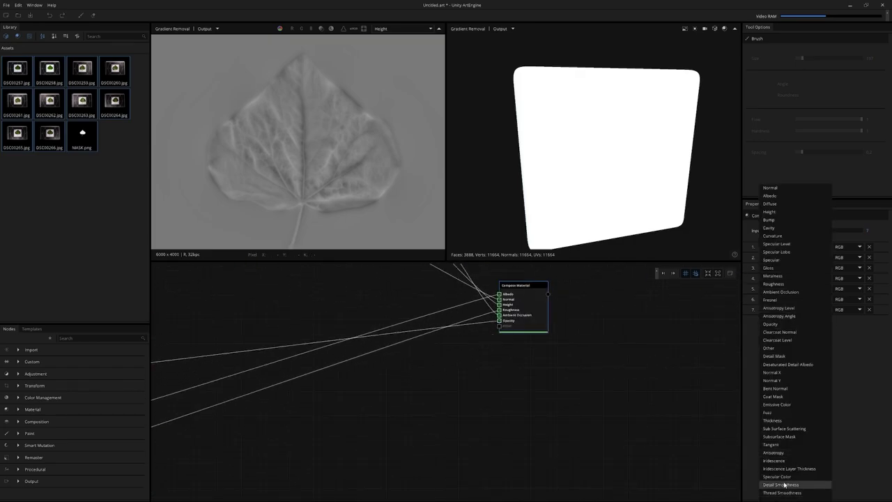
{"action": "left_click", "coordinate": [784, 423]}
{"action": "scroll", "coordinate": [418, 422], "scroll_direction": "down", "scroll_amount": 1}
{"action": "middle_click_drag", "start_coordinate": [165, 425], "coordinate": [582, 340]}
{"action": "left_click_drag", "start_coordinate": [480, 432], "coordinate": [548, 372]}
{"action": "middle_click_drag", "start_coordinate": [548, 373], "coordinate": [174, 488]}
{"action": "left_click_drag", "start_coordinate": [548, 373], "coordinate": [440, 392]}
{"action": "scroll", "coordinate": [519, 393], "scroll_direction": "down", "scroll_amount": 1}
{"action": "left_click", "coordinate": [675, 374]}
{"action": "double_click", "coordinate": [469, 370]}
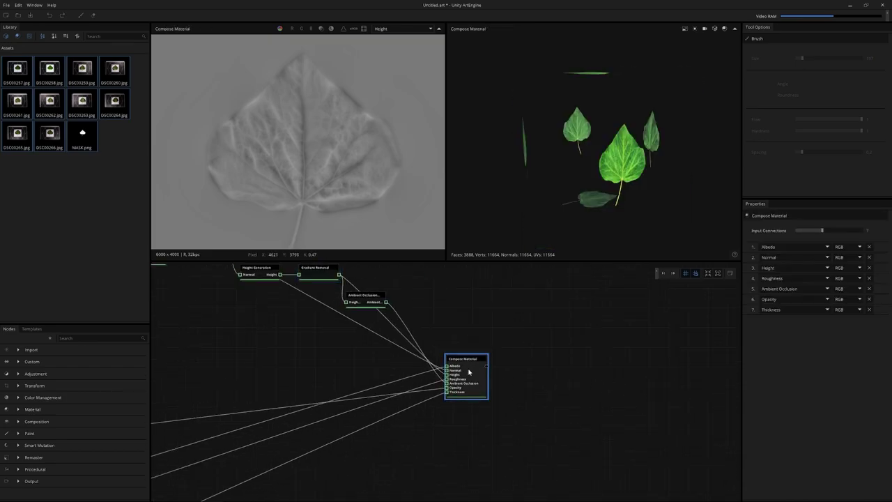
- Add a Crop node, connect the Compose Material output to it, and center its crop area
{"action": "right_click", "coordinate": [551, 361]}
{"action": "left_click", "coordinate": [569, 376]}
{"action": "left_click_drag", "start_coordinate": [487, 365], "coordinate": [551, 368]}
{"action": "left_click", "coordinate": [465, 360]}
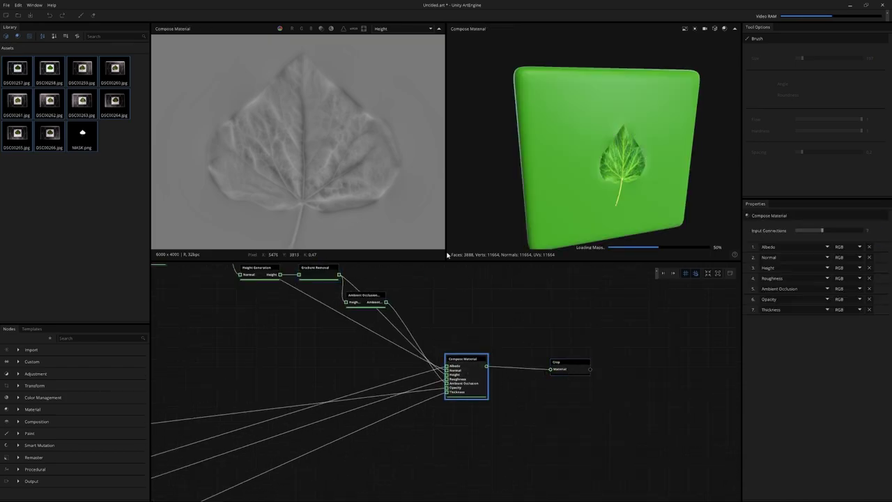
{"action": "left_click", "coordinate": [568, 364]}
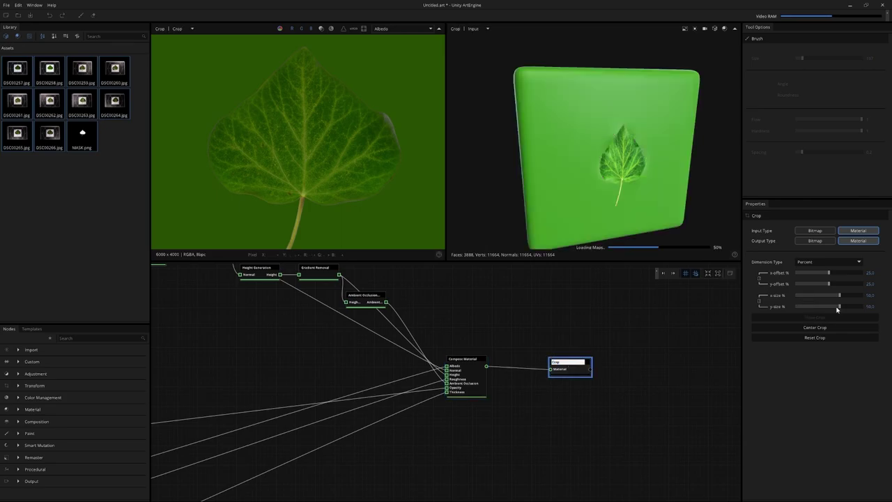
{"action": "left_click", "coordinate": [821, 328]}
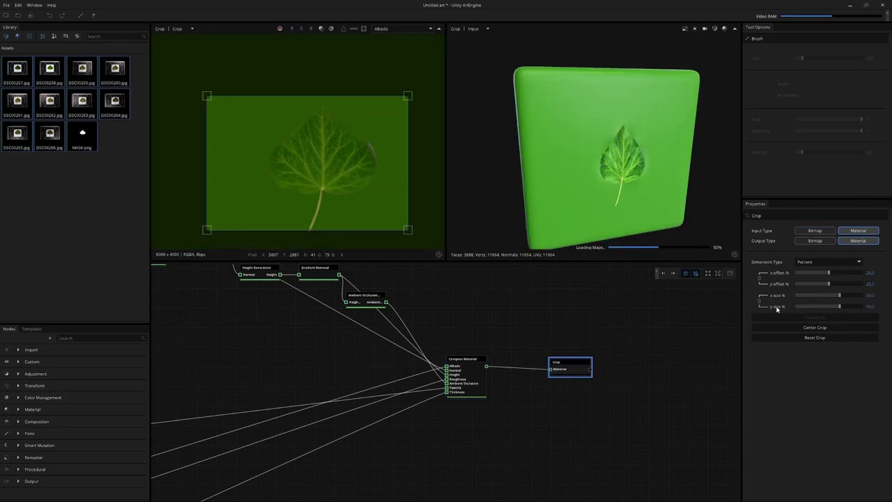
- Set the crop dimensions to 2048 by 2048 pixels, position the crop area over the leaf, and view the cropped result
{"action": "left_click", "coordinate": [836, 263]}
{"action": "left_click", "coordinate": [831, 277]}
{"action": "double_click", "coordinate": [872, 296]}
{"action": "type", "text": "2048"}
{"action": "key", "text": "Tab"}
{"action": "type", "text": "2048"}
{"action": "key", "text": "Return"}
{"action": "left_click_drag", "start_coordinate": [325, 159], "coordinate": [367, 162]}
{"action": "key", "text": "space"}
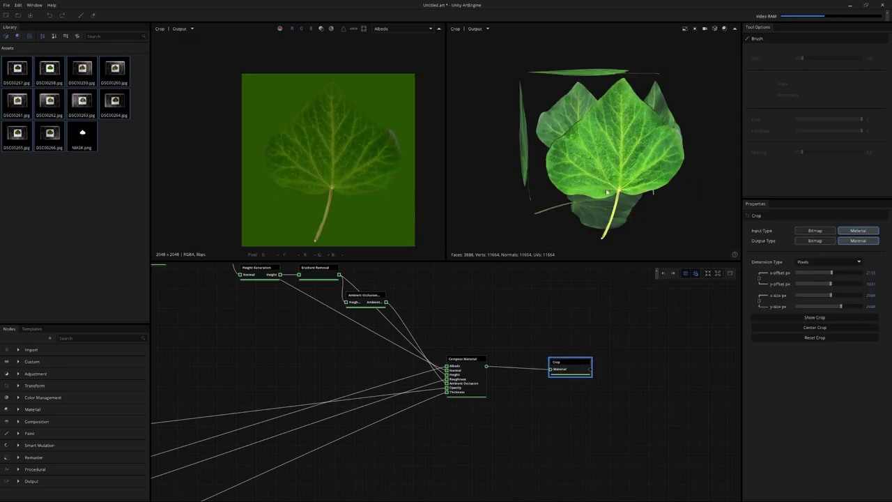
- Add an Output node connected to the Crop node
{"action": "scroll", "coordinate": [609, 344], "scroll_direction": "down", "scroll_amount": 1}
{"action": "left_click", "coordinate": [615, 367]}
{"action": "key", "text": "Tab"}
{"action": "type", "text": "out"}
{"action": "key", "text": "Return"}
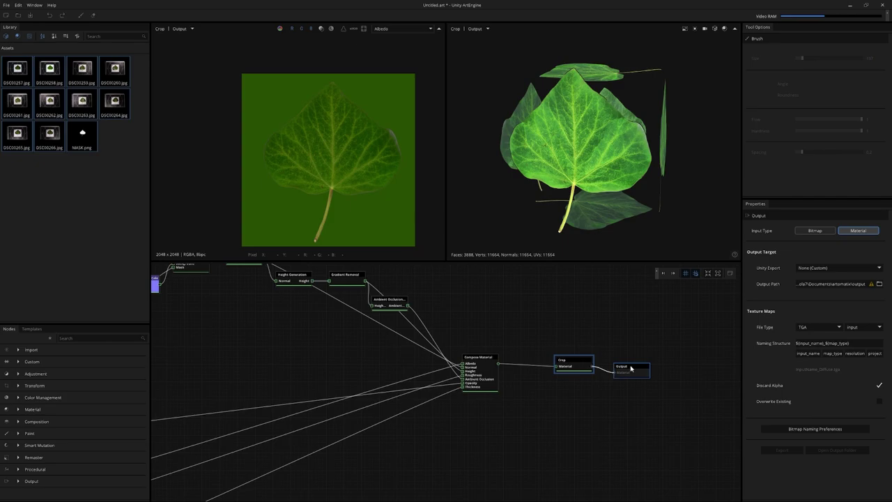
- Create a folder named "export" inside the scan folder and set it as the output path
{"action": "left_click", "coordinate": [879, 285]}
{"action": "left_click", "coordinate": [187, 239]}
{"action": "double_click", "coordinate": [244, 295]}
{"action": "key", "text": "ctrl+shift+n"}
{"action": "type", "text": "export"}
{"action": "key", "text": "Return"}
{"action": "left_click", "coordinate": [498, 323]}
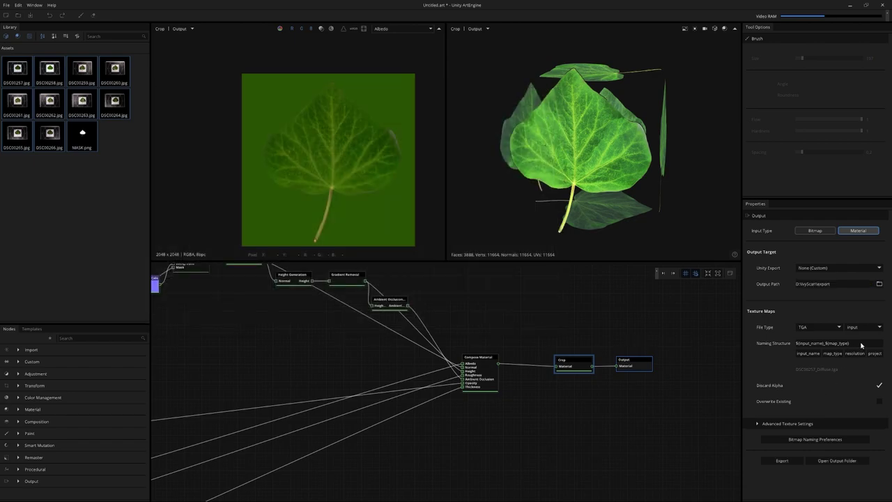
- Remove the input name from the texture naming structure and open the output folder
{"action": "left_click_drag", "start_coordinate": [826, 343], "coordinate": [795, 345]}
{"action": "key", "text": "BackSpace"}
{"action": "left_click", "coordinate": [837, 461]}
- Open an exported texture and page through the exported maps to check them
{"action": "double_click", "coordinate": [220, 134]}
{"action": "left_click", "coordinate": [602, 211]}
{"action": "left_click", "coordinate": [603, 211]}
{"action": "left_click", "coordinate": [603, 210]}
{"action": "left_click", "coordinate": [603, 210]}
{"action": "left_click", "coordinate": [602, 210]}
{"action": "left_click", "coordinate": [602, 210]}
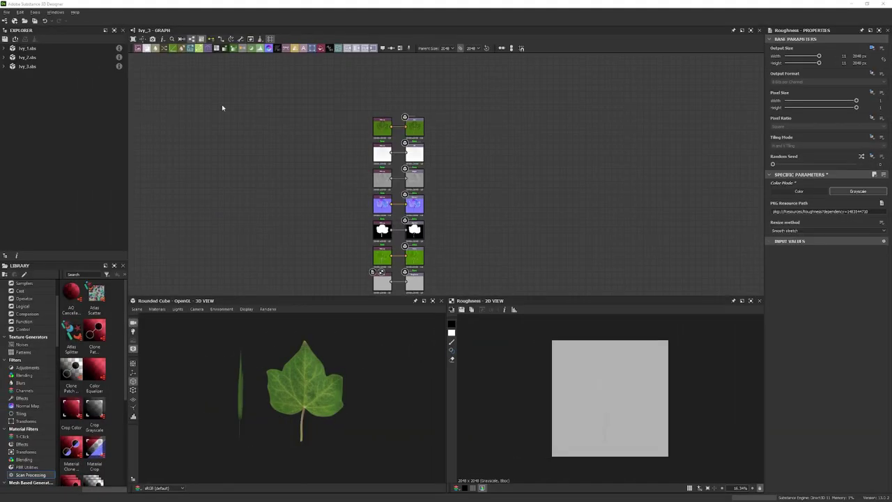
- Switch to Substance 3D Designer and create a new graph named "Ivy_4"
{"action": "left_click", "coordinate": [7, 12]}
{"action": "mouse_move", "coordinate": [28, 21]}
{"action": "left_click", "coordinate": [120, 23]}
{"action": "type", "text": "Ivy_4"}
{"action": "key", "text": "Return"}
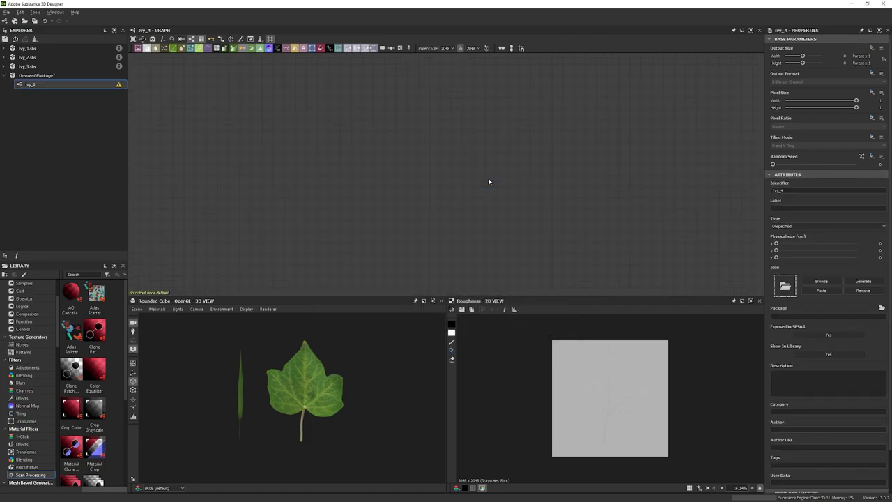
- Import the exported maps as bitmaps into the Ivy_4 graph, paste the output nodes, and line both columns up
{"action": "left_click", "coordinate": [323, 164]}
{"action": "left_click", "coordinate": [527, 187]}
{"action": "left_click", "coordinate": [377, 198]}
{"action": "key", "text": "ctrl+v"}
{"action": "left_click_drag", "start_coordinate": [436, 131], "coordinate": [358, 194]}
{"action": "left_click", "coordinate": [294, 258]}
{"action": "middle_click_drag", "start_coordinate": [295, 258], "coordinate": [317, 77]}
- Switch the Opacity and Roughness bitmap nodes to Grayscale color mode
{"action": "double_click", "coordinate": [333, 148]}
{"action": "left_click", "coordinate": [856, 191]}
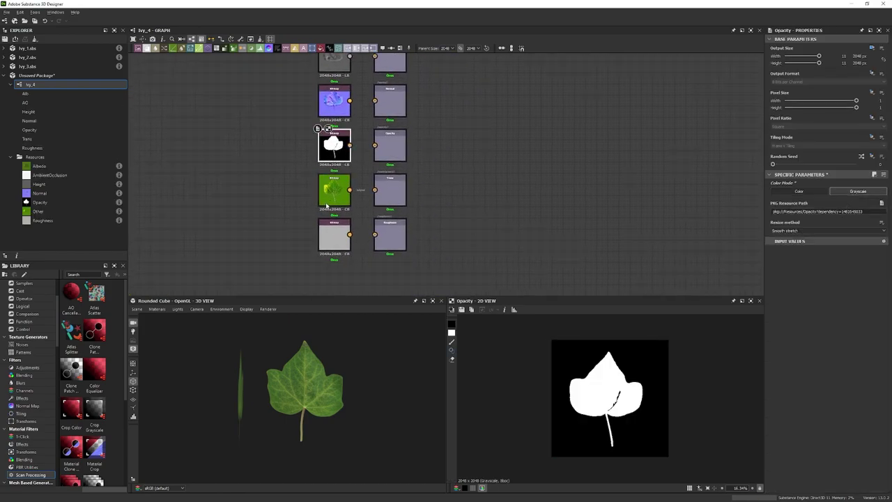
{"action": "left_click", "coordinate": [340, 237]}
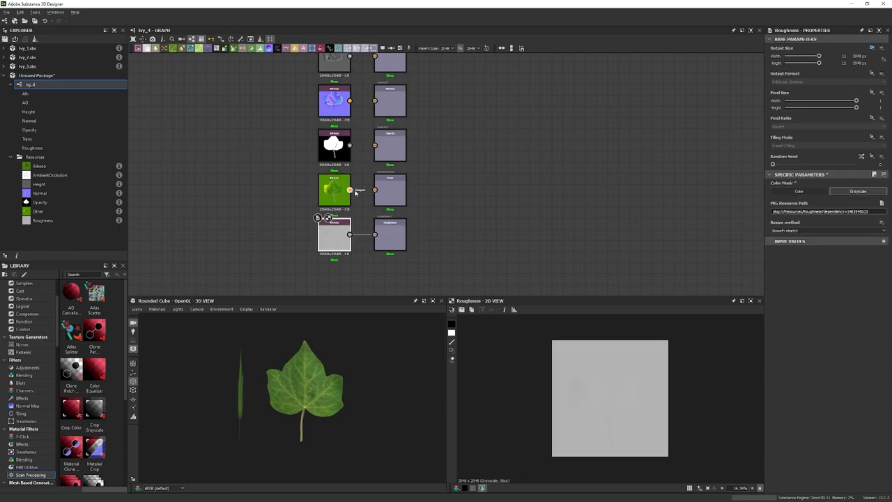
- Display the Ivy_4 graph's outputs on the leaf in the 3D view
{"action": "middle_click_drag", "start_coordinate": [422, 102], "coordinate": [427, 230]}
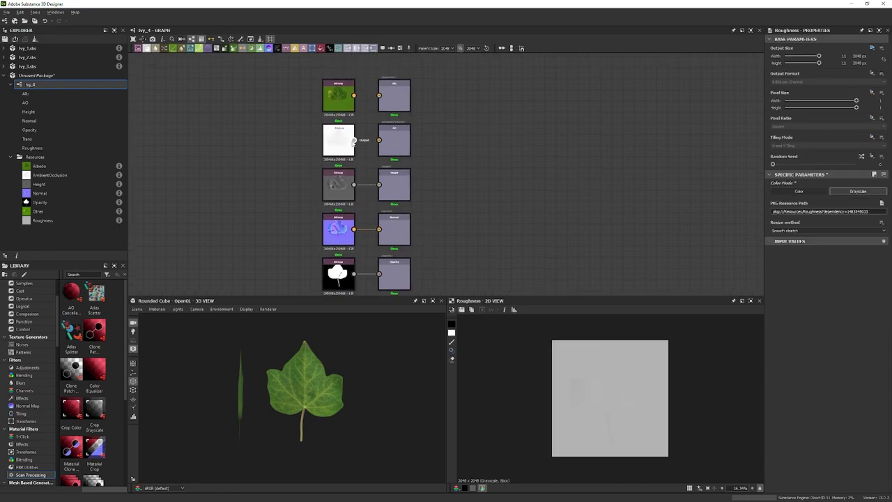
{"action": "right_click", "coordinate": [467, 169]}
{"action": "left_click", "coordinate": [470, 214]}
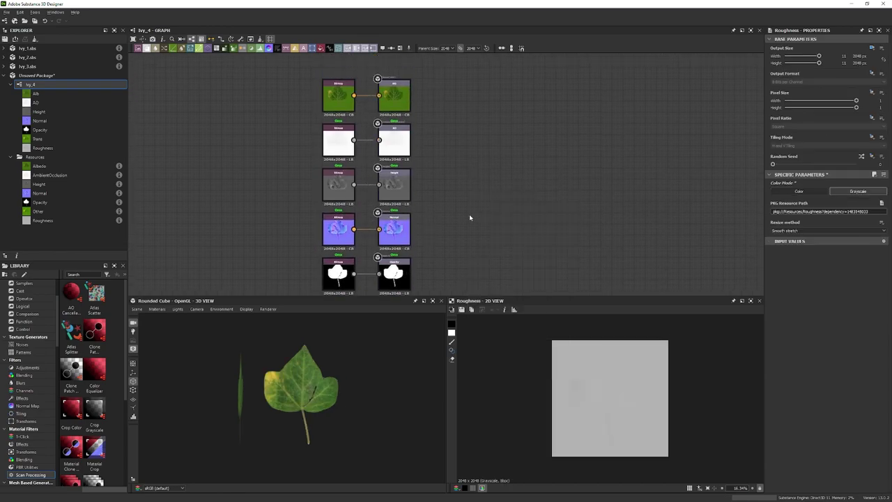
{"action": "right_click", "coordinate": [459, 189]}
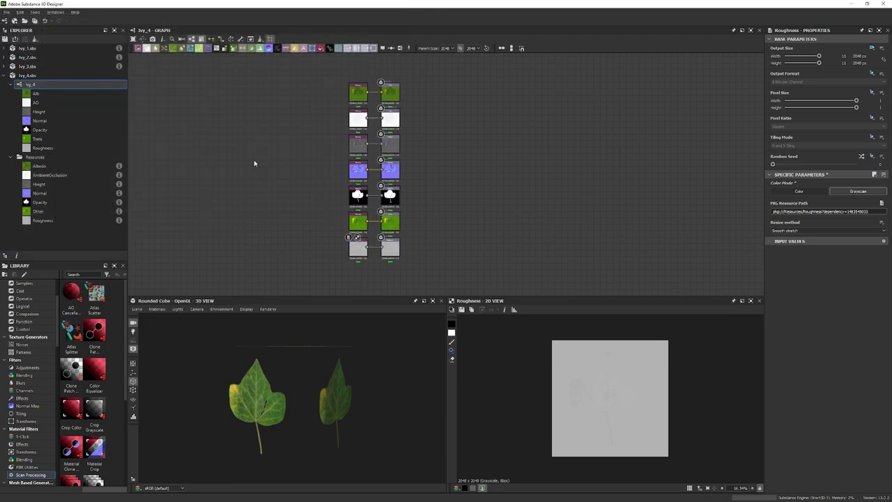
- Collapse the Ivy_4 package and create a new empty Substance graph named "Ivy_combine"
{"action": "left_click", "coordinate": [4, 76]}
{"action": "left_click", "coordinate": [7, 13]}
{"action": "left_click", "coordinate": [35, 20]}
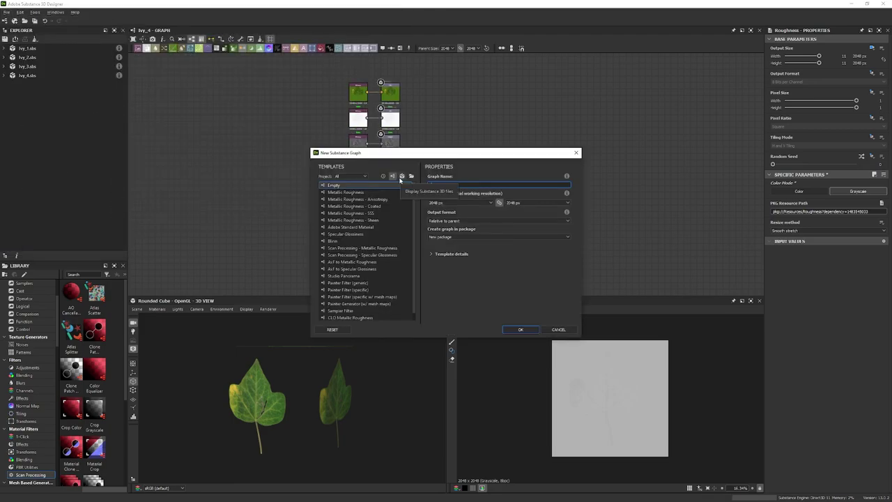
{"action": "key", "text": "Return"}
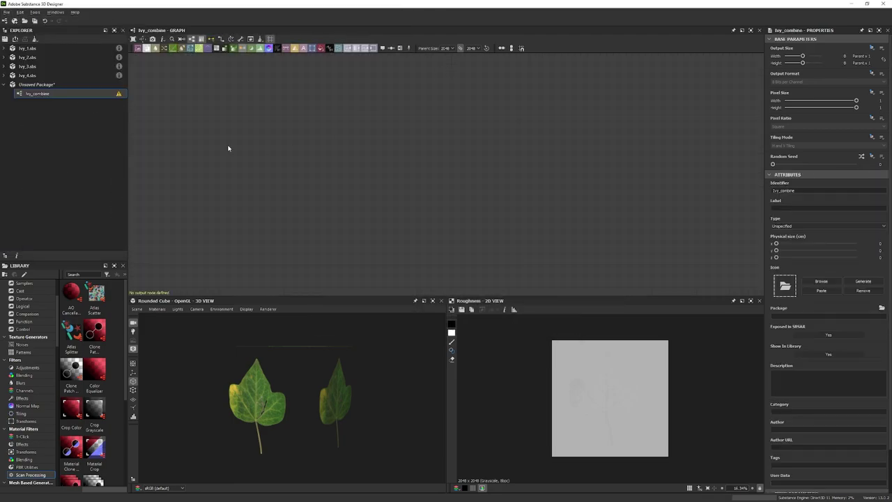
- Add the Ivy_1, Ivy_2, Ivy_3 and Ivy_4 graphs as nodes in Ivy_combine and stack them in one column
{"action": "left_click_drag", "start_coordinate": [28, 49], "coordinate": [186, 119]}
{"action": "left_click", "coordinate": [3, 48]}
{"action": "left_click_drag", "start_coordinate": [36, 59], "coordinate": [167, 95]}
{"action": "left_click", "coordinate": [3, 76]}
{"action": "left_click", "coordinate": [11, 85]}
{"action": "left_click", "coordinate": [11, 93]}
{"action": "left_click_drag", "start_coordinate": [29, 85], "coordinate": [168, 174]}
{"action": "left_click", "coordinate": [3, 102]}
{"action": "left_click_drag", "start_coordinate": [30, 112], "coordinate": [167, 241]}
{"action": "left_click", "coordinate": [4, 130]}
{"action": "left_click_drag", "start_coordinate": [29, 138], "coordinate": [200, 284]}
{"action": "scroll", "coordinate": [313, 105], "scroll_direction": "down", "scroll_amount": 3}
{"action": "left_click_drag", "start_coordinate": [195, 93], "coordinate": [234, 180]}
{"action": "left_click_drag", "start_coordinate": [234, 179], "coordinate": [253, 169]}
{"action": "left_click", "coordinate": [273, 139]}
{"action": "left_click_drag", "start_coordinate": [248, 102], "coordinate": [247, 108]}
{"action": "middle_click_drag", "start_coordinate": [302, 130], "coordinate": [306, 162]}
- Add a Plant Press node beside the ivy nodes and set its Card Amount to 4
{"action": "key", "text": "space"}
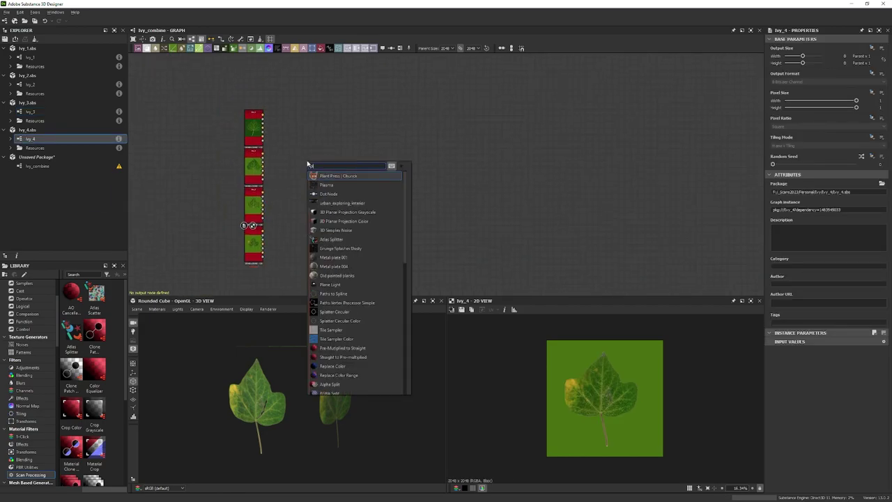
{"action": "type", "text": "plant"}
{"action": "key", "text": "Return"}
{"action": "scroll", "coordinate": [800, 327], "scroll_direction": "down", "scroll_amount": 5}
{"action": "left_click_drag", "start_coordinate": [779, 348], "coordinate": [800, 351]}
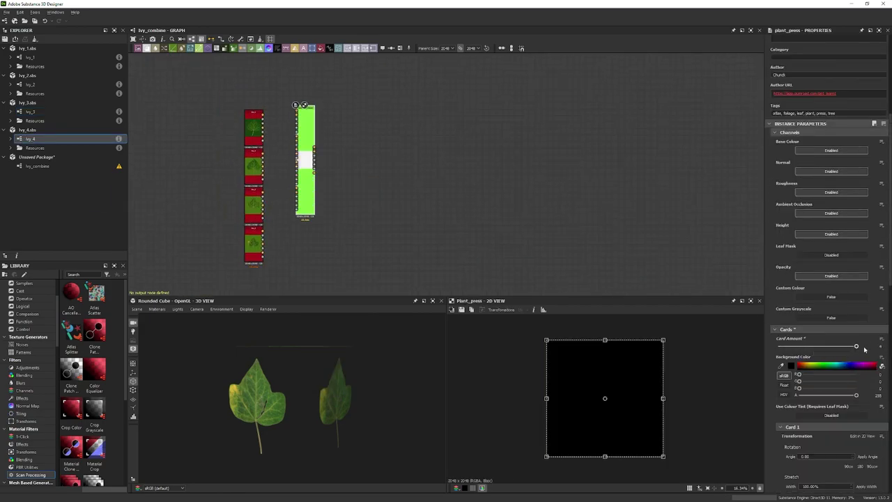
- Connect the Ivy_1 outputs to the matching first-card inputs of the Plant Press node
{"action": "scroll", "coordinate": [283, 121], "scroll_direction": "up", "scroll_amount": 4}
{"action": "left_click_drag", "start_coordinate": [331, 119], "coordinate": [357, 138]}
{"action": "left_click_drag", "start_coordinate": [242, 108], "coordinate": [340, 122]}
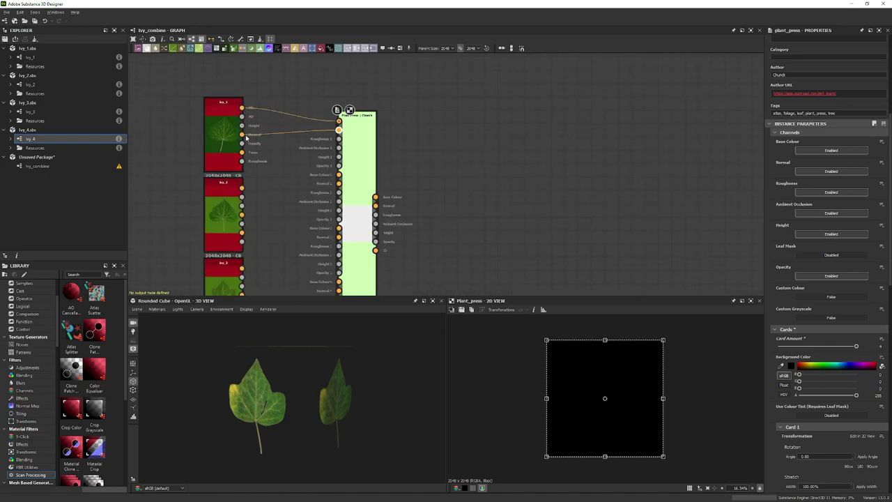
{"action": "left_click_drag", "start_coordinate": [246, 136], "coordinate": [242, 135]}
{"action": "left_click_drag", "start_coordinate": [242, 116], "coordinate": [338, 148]}
{"action": "left_click_drag", "start_coordinate": [339, 138], "coordinate": [242, 161]}
{"action": "mouse_move", "coordinate": [339, 157]}
{"action": "left_mouse_down"}
{"action": "mouse_move", "coordinate": [249, 125]}
{"action": "mouse_move", "coordinate": [339, 166]}
{"action": "left_mouse_up"}
{"action": "left_click_drag", "start_coordinate": [242, 157], "coordinate": [242, 153]}
- Connect the Ivy_2 outputs to the second-card inputs of the Plant Press node
{"action": "middle_click_drag", "start_coordinate": [244, 188], "coordinate": [243, 107]}
{"action": "left_click_drag", "start_coordinate": [242, 107], "coordinate": [339, 103]}
{"action": "left_click_drag", "start_coordinate": [338, 111], "coordinate": [242, 126]}
{"action": "left_click_drag", "start_coordinate": [339, 139], "coordinate": [242, 134]}
{"action": "middle_click_drag", "start_coordinate": [286, 207], "coordinate": [293, 179]}
{"action": "left_click_drag", "start_coordinate": [374, 176], "coordinate": [401, 191]}
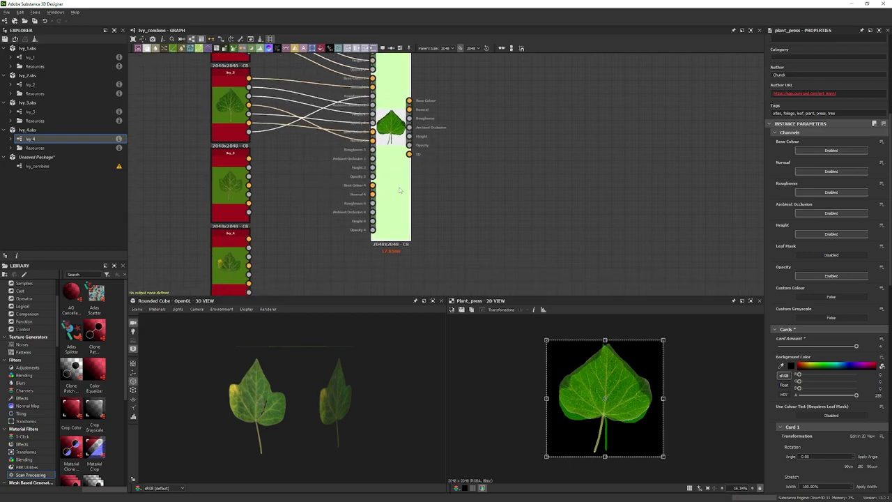
{"action": "middle_click_drag", "start_coordinate": [346, 155], "coordinate": [346, 160]}
{"action": "scroll", "coordinate": [362, 182], "scroll_direction": "up", "scroll_amount": 1}
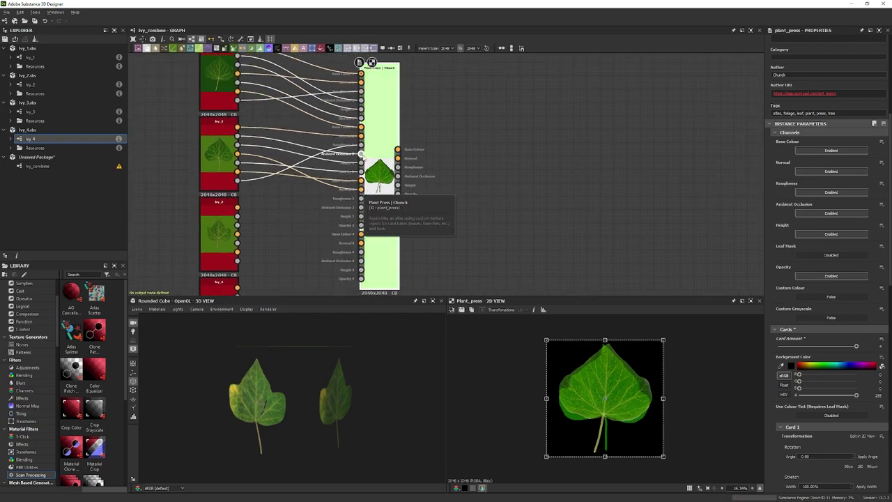
- Enable Custom Colour on the Plant Press node and delete the existing links from the ivy nodes
{"action": "scroll", "coordinate": [369, 167], "scroll_direction": "up", "scroll_amount": 3}
{"action": "middle_click_drag", "start_coordinate": [284, 236], "coordinate": [354, 228]}
{"action": "left_click_drag", "start_coordinate": [350, 184], "coordinate": [370, 216]}
{"action": "key", "text": "Delete"}
{"action": "scroll", "coordinate": [797, 396], "scroll_direction": "down", "scroll_amount": 1}
{"action": "scroll", "coordinate": [797, 396], "scroll_direction": "down", "scroll_amount": 5}
{"action": "scroll", "coordinate": [797, 396], "scroll_direction": "up", "scroll_amount": 5}
{"action": "left_click", "coordinate": [811, 256]}
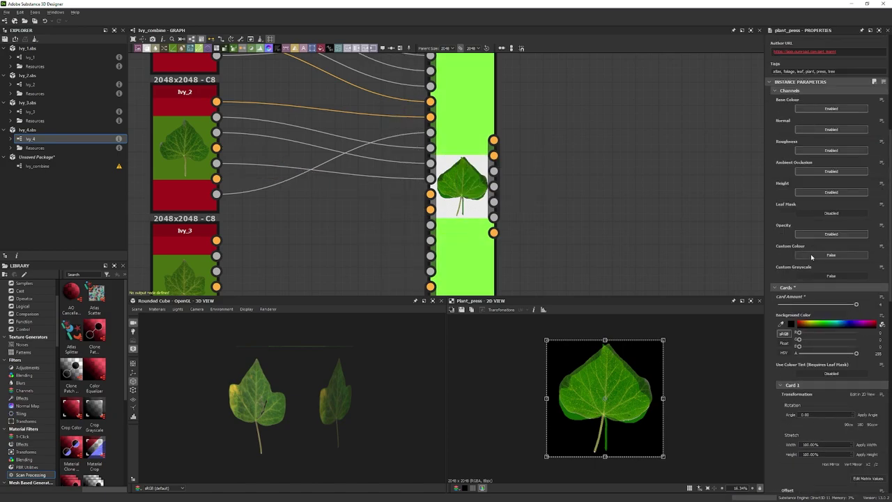
{"action": "scroll", "coordinate": [392, 275], "scroll_direction": "down", "scroll_amount": 4}
{"action": "left_click_drag", "start_coordinate": [381, 124], "coordinate": [360, 254]}
{"action": "key", "text": "Delete"}
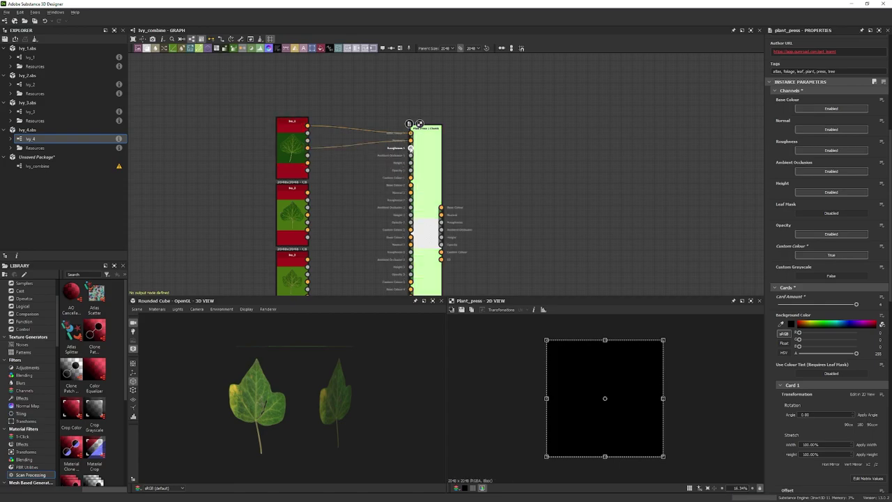
- Rewire the Ivy_1 and Ivy_2 outputs to the first- and second-card inputs, with Trans feeding Custom Colour
{"action": "left_click_drag", "start_coordinate": [411, 155], "coordinate": [307, 155]}
{"action": "left_click_drag", "start_coordinate": [411, 178], "coordinate": [304, 164]}
{"action": "left_click_drag", "start_coordinate": [410, 185], "coordinate": [411, 215]}
{"action": "left_click_drag", "start_coordinate": [411, 223], "coordinate": [308, 222]}
{"action": "scroll", "coordinate": [365, 225], "scroll_direction": "up", "scroll_amount": 2}
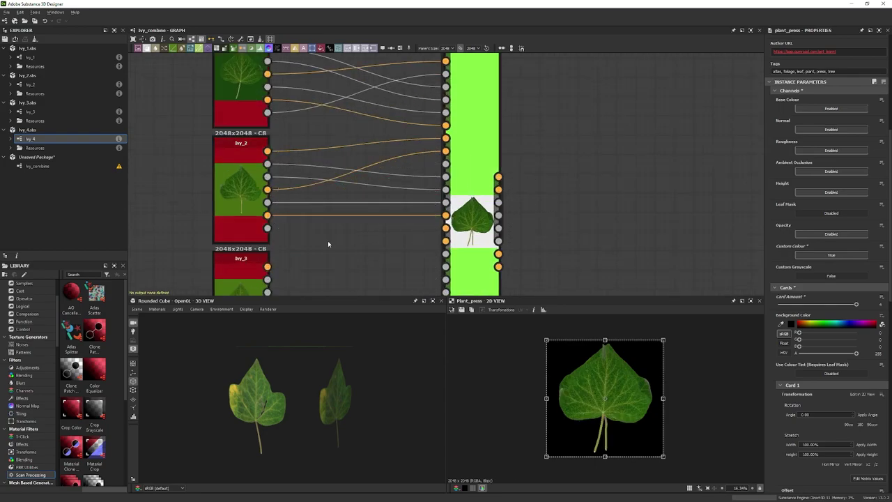
- Connect the Ivy_3 outputs to the third-card inputs of the Plant Press node
{"action": "middle_click_drag", "start_coordinate": [266, 257], "coordinate": [277, 141]}
{"action": "left_click_drag", "start_coordinate": [279, 147], "coordinate": [457, 149]}
{"action": "left_click_drag", "start_coordinate": [279, 174], "coordinate": [457, 122]}
{"action": "left_click_drag", "start_coordinate": [280, 200], "coordinate": [457, 174]}
{"action": "left_click_drag", "start_coordinate": [280, 213], "coordinate": [458, 135]}
- Connect the Ivy_4 outputs to the fourth-card inputs of the Plant Press node
{"action": "middle_click_drag", "start_coordinate": [327, 262], "coordinate": [337, 178]}
{"action": "left_click_drag", "start_coordinate": [289, 180], "coordinate": [465, 115]}
{"action": "left_click_drag", "start_coordinate": [289, 192], "coordinate": [466, 166]}
{"action": "left_click_drag", "start_coordinate": [289, 219], "coordinate": [466, 179]}
{"action": "left_click_drag", "start_coordinate": [289, 244], "coordinate": [466, 141]}
- Show the Plant Press base colour in the 2D view and halve the size of all four cards
{"action": "scroll", "coordinate": [572, 120], "scroll_direction": "down", "scroll_amount": 3}
{"action": "middle_click_drag", "start_coordinate": [571, 119], "coordinate": [449, 241]}
{"action": "scroll", "coordinate": [449, 241], "scroll_direction": "down", "scroll_amount": 2}
{"action": "double_click", "coordinate": [416, 234]}
{"action": "scroll", "coordinate": [790, 399], "scroll_direction": "down", "scroll_amount": 3}
{"action": "left_click", "coordinate": [876, 360]}
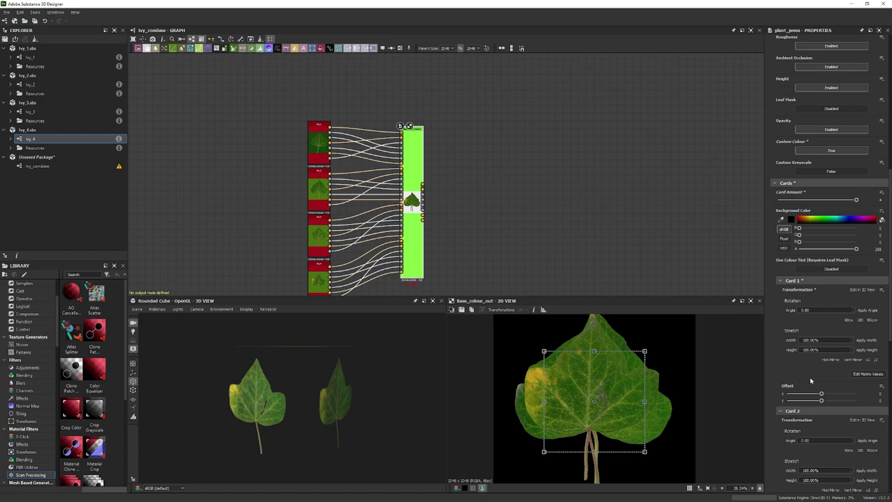
{"action": "scroll", "coordinate": [788, 394], "scroll_direction": "down", "scroll_amount": 3}
{"action": "left_click", "coordinate": [876, 427]}
{"action": "scroll", "coordinate": [784, 435], "scroll_direction": "down", "scroll_amount": 5}
{"action": "left_click", "coordinate": [877, 454]}
{"action": "scroll", "coordinate": [781, 451], "scroll_direction": "down", "scroll_amount": 5}
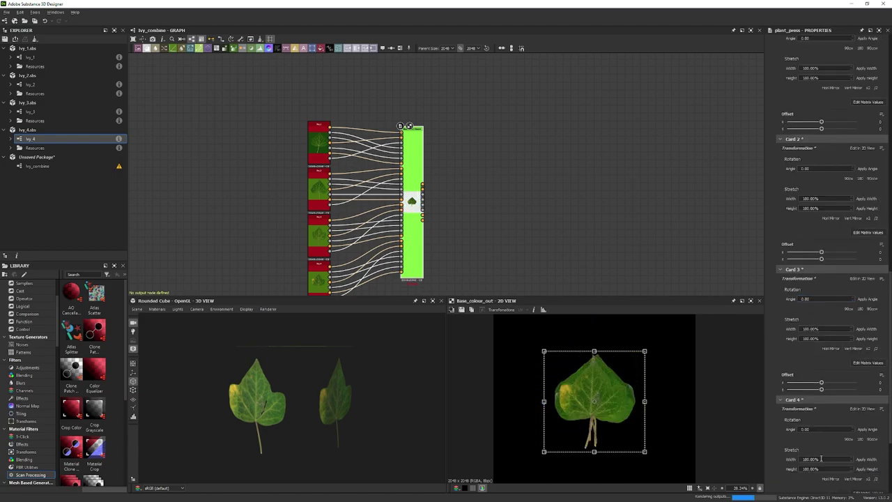
{"action": "scroll", "coordinate": [721, 400], "scroll_direction": "down", "scroll_amount": 2}
- Move card 1 to the upper-left, card 2 to the upper-right and card 3 to the lower-left quarter of the atlas
{"action": "left_click_drag", "start_coordinate": [602, 396], "coordinate": [640, 431]}
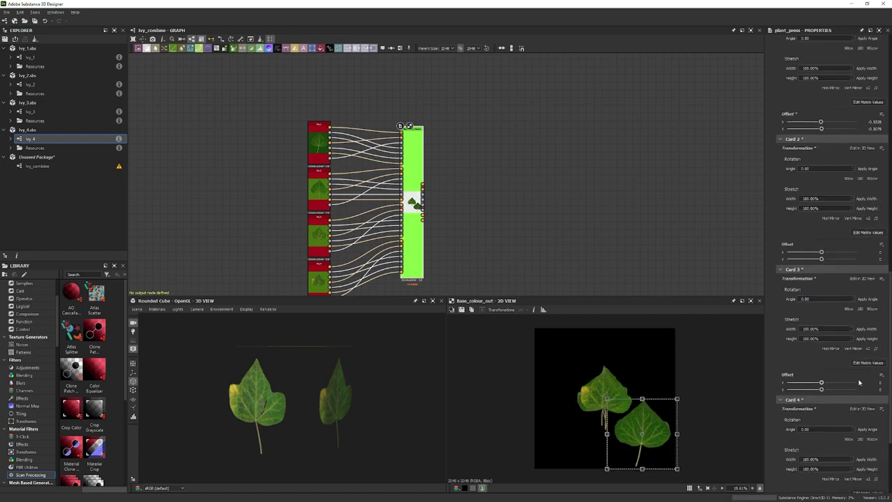
{"action": "left_click", "coordinate": [863, 279]}
{"action": "left_click_drag", "start_coordinate": [603, 395], "coordinate": [567, 433]}
{"action": "left_click_drag", "start_coordinate": [605, 393], "coordinate": [645, 357]}
{"action": "scroll", "coordinate": [816, 225], "scroll_direction": "up", "scroll_amount": 3}
{"action": "left_click", "coordinate": [862, 80]}
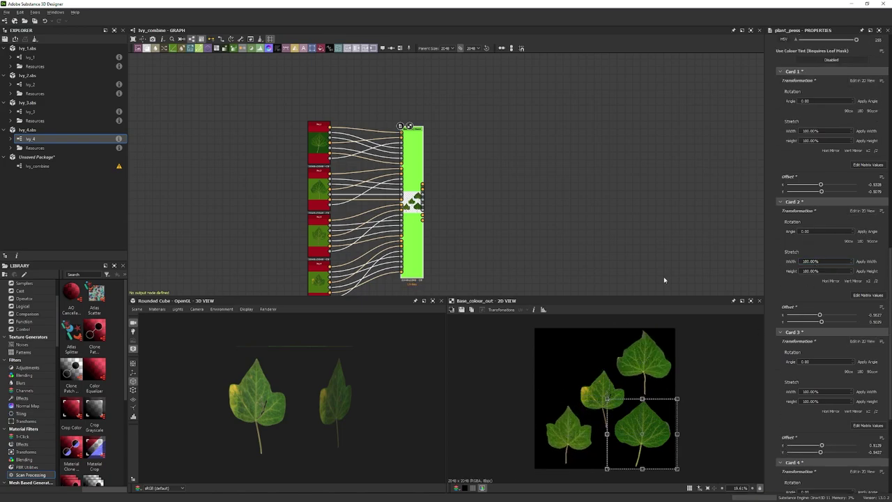
{"action": "left_click_drag", "start_coordinate": [648, 429], "coordinate": [569, 359]}
- Move card 4 into the lower-right quarter of the atlas and enlarge its leaf slightly
{"action": "left_click", "coordinate": [865, 210]}
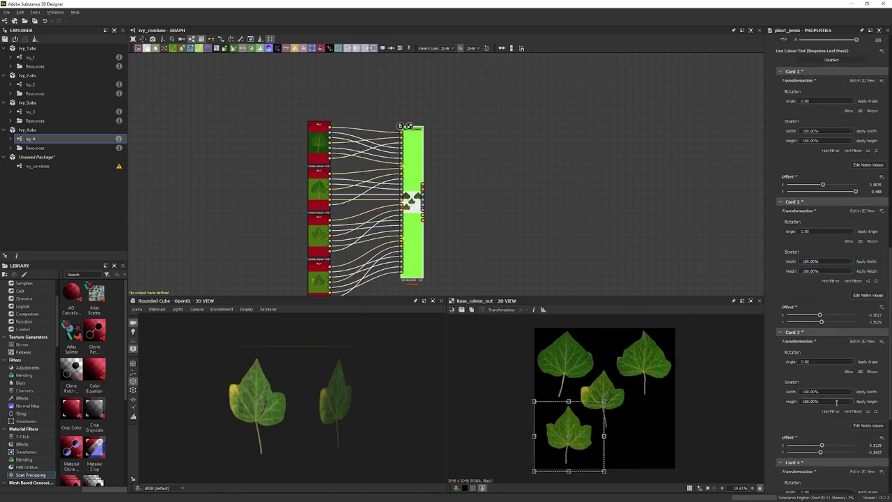
{"action": "left_click", "coordinate": [864, 341]}
{"action": "scroll", "coordinate": [836, 341], "scroll_direction": "down", "scroll_amount": 2}
{"action": "left_click", "coordinate": [864, 408]}
{"action": "left_click_drag", "start_coordinate": [607, 400], "coordinate": [638, 430]}
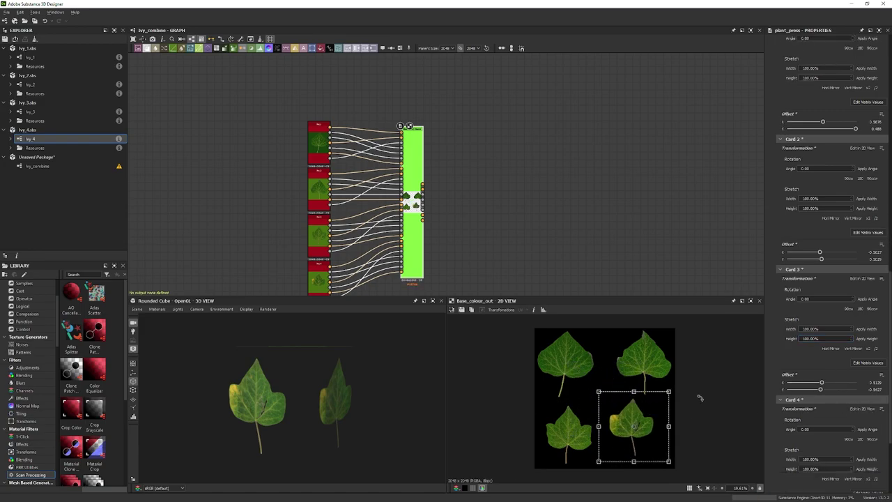
{"action": "mouse_move", "coordinate": [596, 392]}
{"action": "left_mouse_down"}
{"action": "mouse_move", "coordinate": [573, 365]}
{"action": "mouse_move", "coordinate": [587, 377]}
{"action": "left_mouse_up"}
{"action": "left_click_drag", "start_coordinate": [620, 409], "coordinate": [634, 372]}
- Enlarge the leaves of cards 3 and 2 slightly and refit them in their quarters of the atlas
{"action": "left_click", "coordinate": [868, 280]}
{"action": "left_click_drag", "start_coordinate": [594, 419], "coordinate": [577, 433]}
{"action": "left_click", "coordinate": [871, 149]}
{"action": "left_click_drag", "start_coordinate": [609, 398], "coordinate": [603, 408]}
{"action": "left_click_drag", "start_coordinate": [661, 373], "coordinate": [663, 371]}
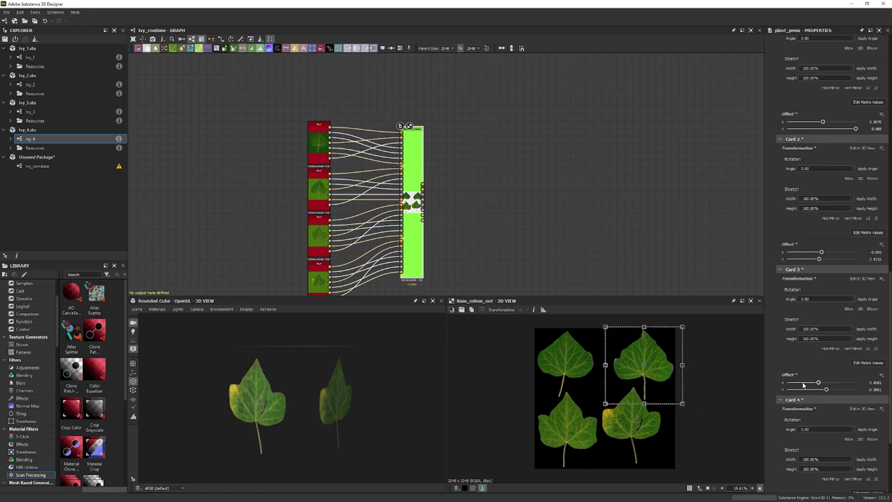
- Enable padding on the Plant Press node with Padding Distance 64 and Padding Blur 2, and inspect the padded atlas
{"action": "scroll", "coordinate": [802, 383], "scroll_direction": "down", "scroll_amount": 3}
{"action": "left_click", "coordinate": [831, 448]}
{"action": "scroll", "coordinate": [833, 446], "scroll_direction": "down", "scroll_amount": 2}
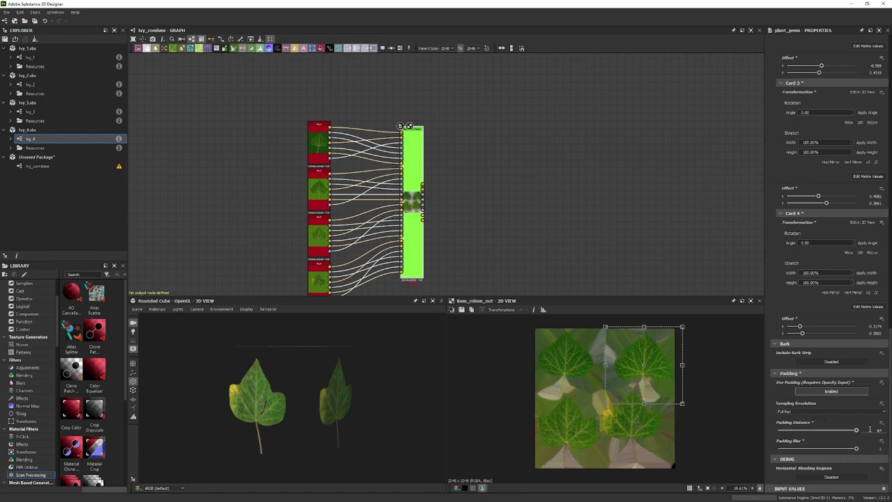
{"action": "left_click_drag", "start_coordinate": [653, 423], "coordinate": [653, 428]}
{"action": "scroll", "coordinate": [629, 424], "scroll_direction": "up", "scroll_amount": 4}
{"action": "middle_click_drag", "start_coordinate": [645, 366], "coordinate": [587, 442]}
{"action": "scroll", "coordinate": [587, 443], "scroll_direction": "down", "scroll_amount": 3}
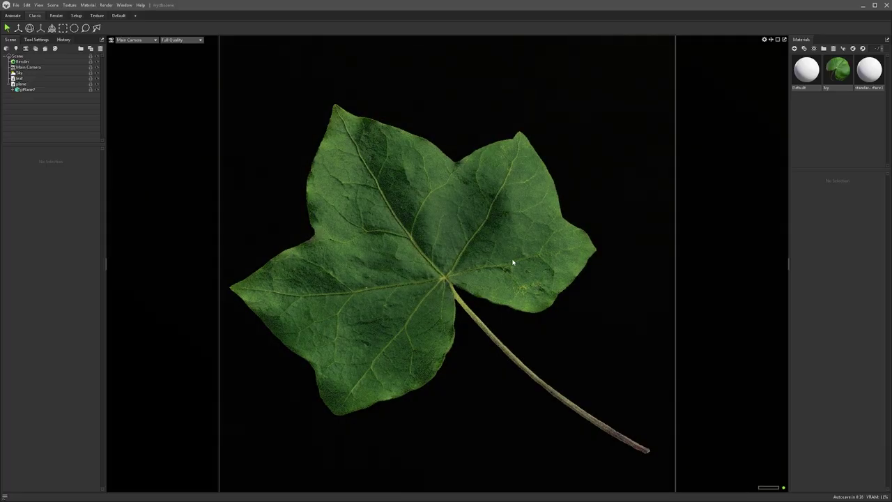
- Switch to Marmoset Toolbag and rotate the sky lighting around the rendered ivy leaf to examine its shading
{"action": "mouse_move", "coordinate": [513, 263]}
{"action": "left_mouse_down", "text": "shift"}
{"action": "mouse_move", "coordinate": [434, 270]}
{"action": "mouse_move", "coordinate": [598, 249]}
{"action": "left_mouse_up", "text": "shift"}
{"action": "right_click", "coordinate": [599, 250]}
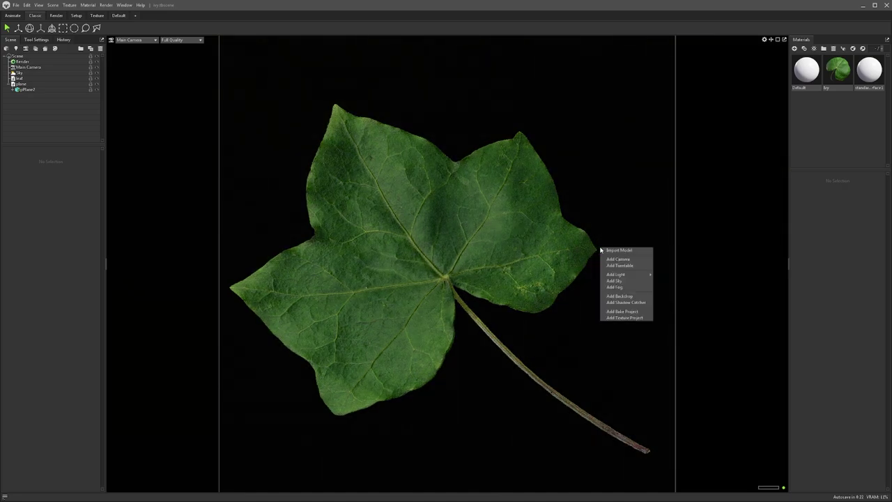
{"action": "left_click", "coordinate": [569, 138]}
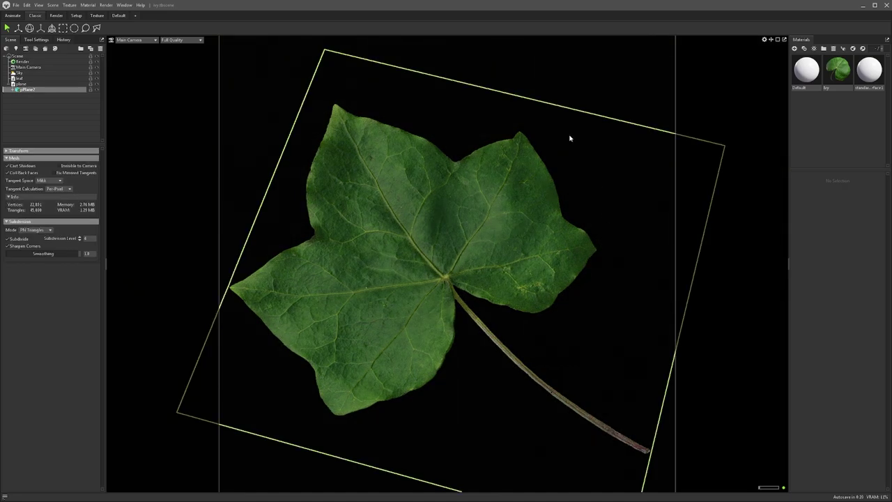
{"action": "left_click", "coordinate": [595, 97]}
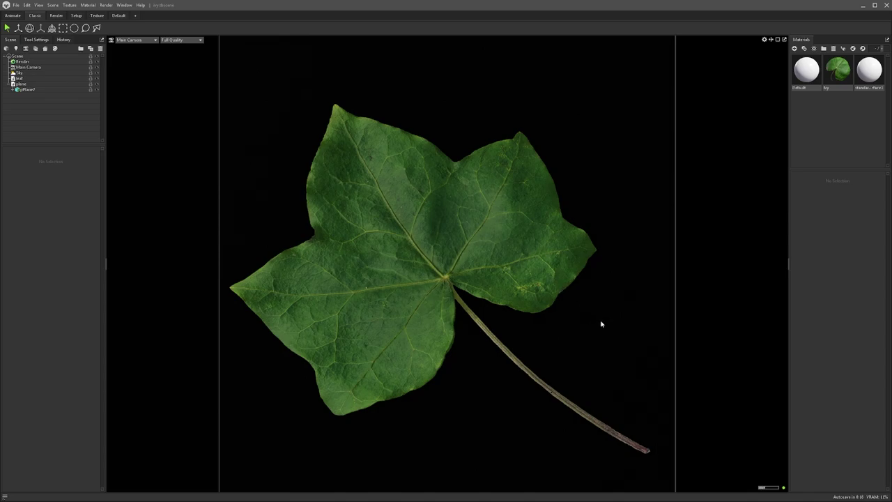
{"action": "left_click_drag", "start_coordinate": [583, 326], "coordinate": [526, 333], "text": "shift"}
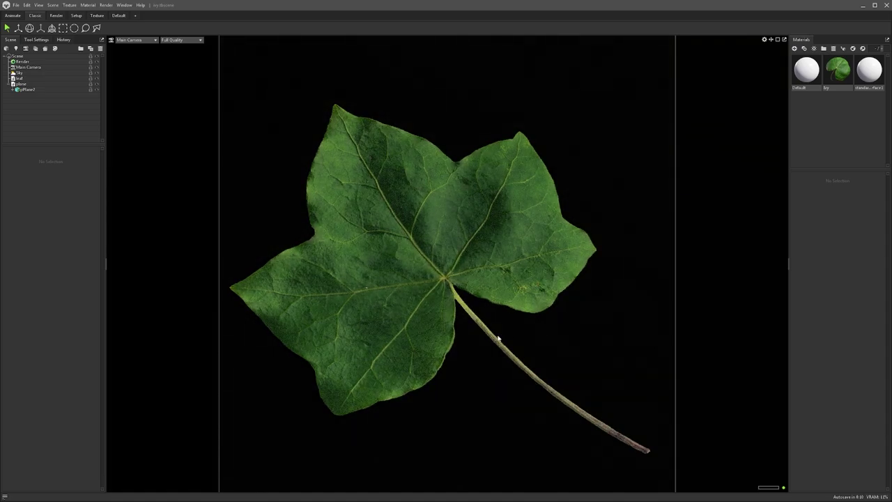